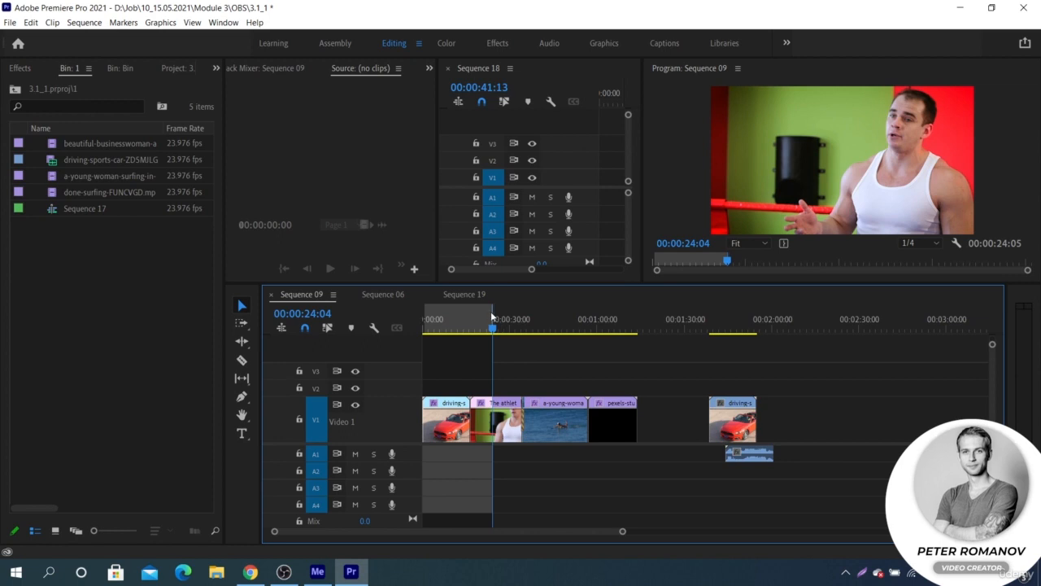
- Clear the in and out points of Sequence 09 and open its media export settings
right_click(494, 315)
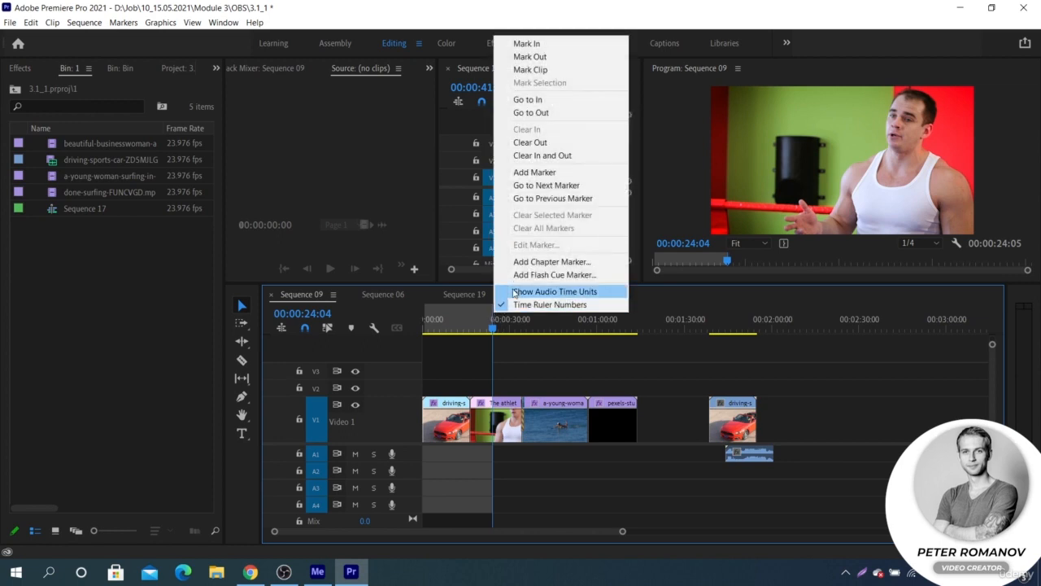
click(541, 155)
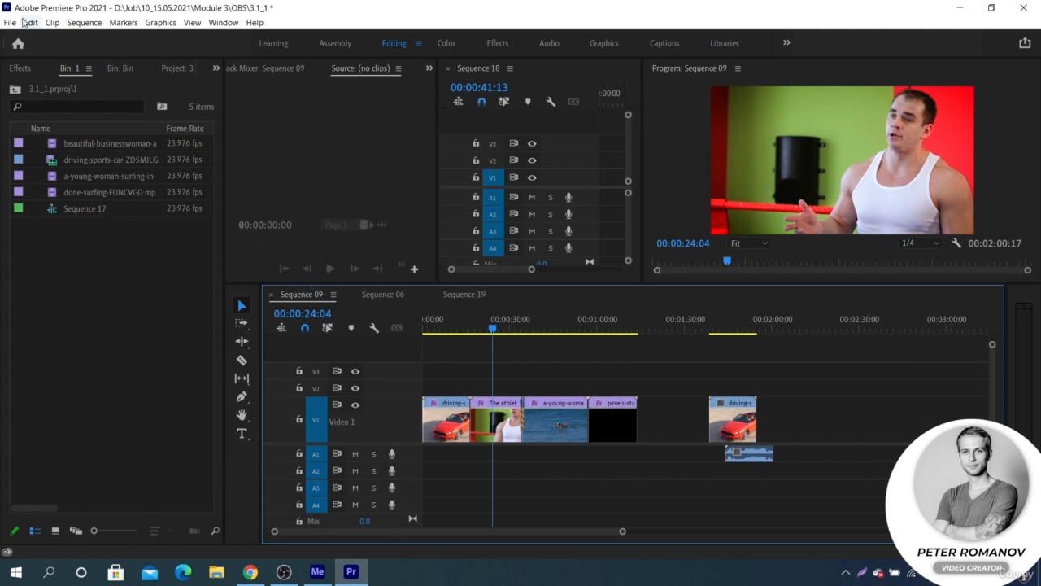
click(10, 22)
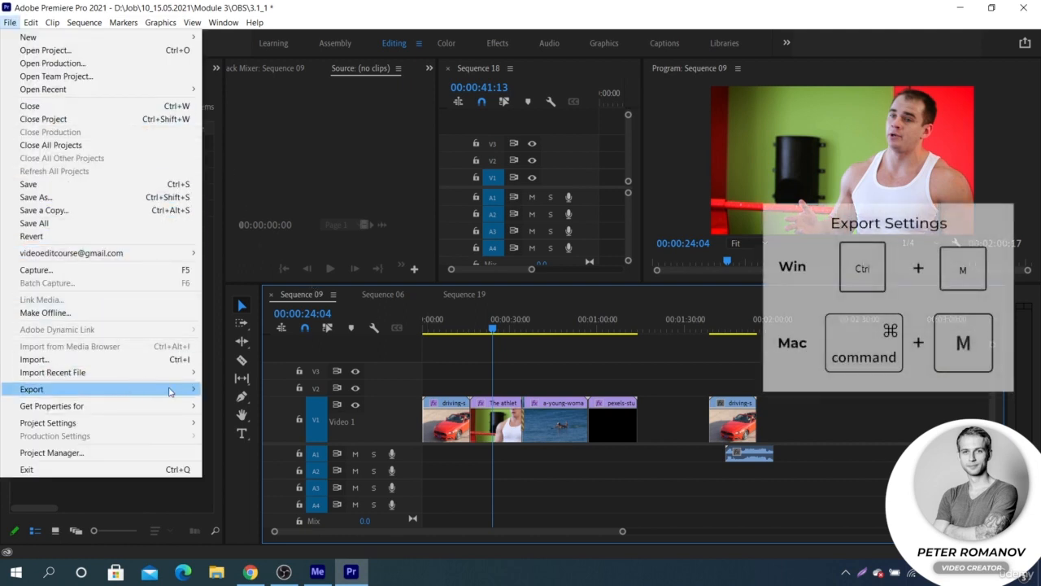
mouse_move(173, 389)
click(229, 392)
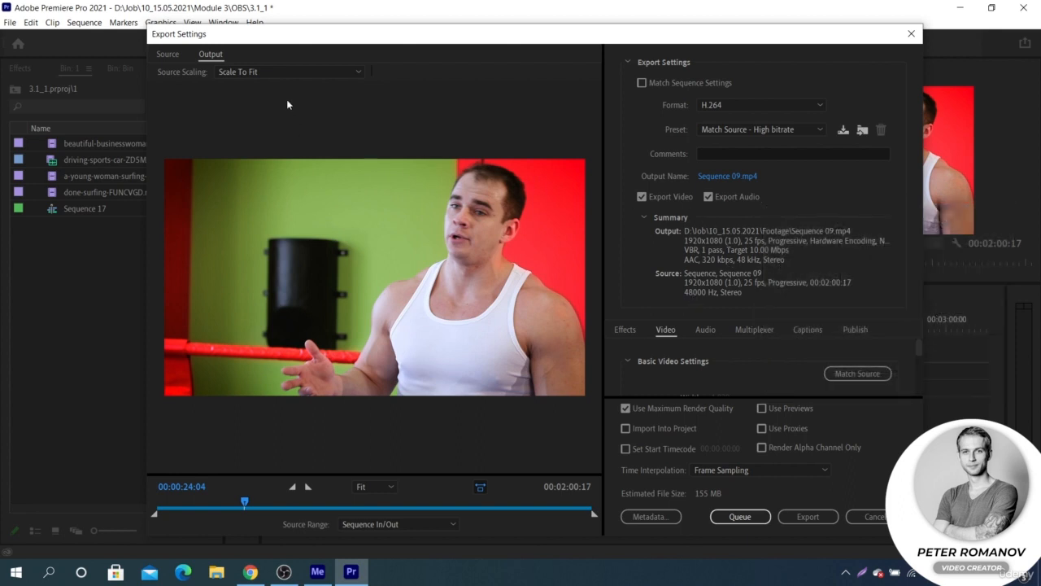
- Compare the source and output previews of the sequence in the export settings
click(167, 54)
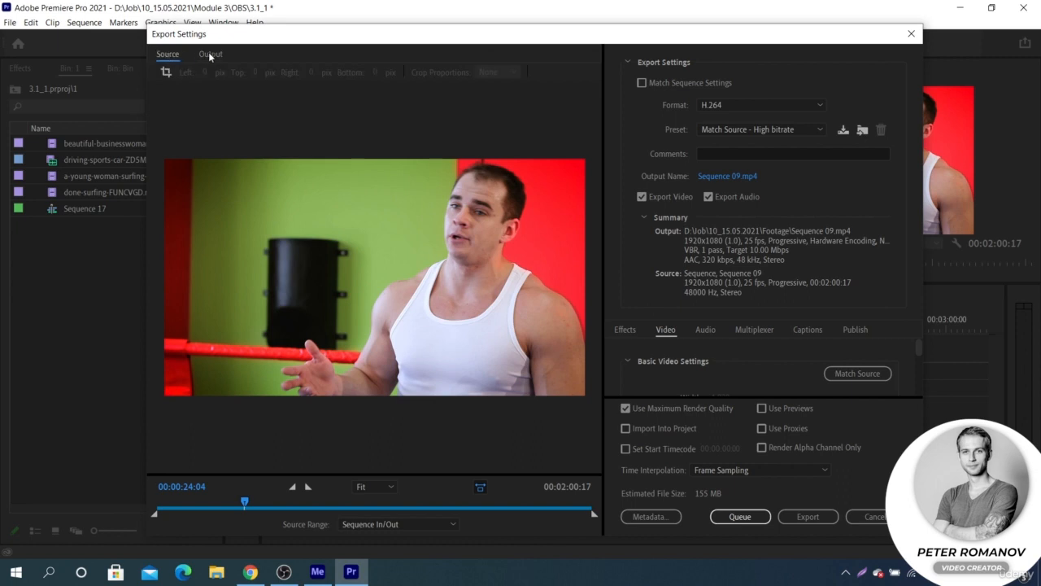
click(211, 55)
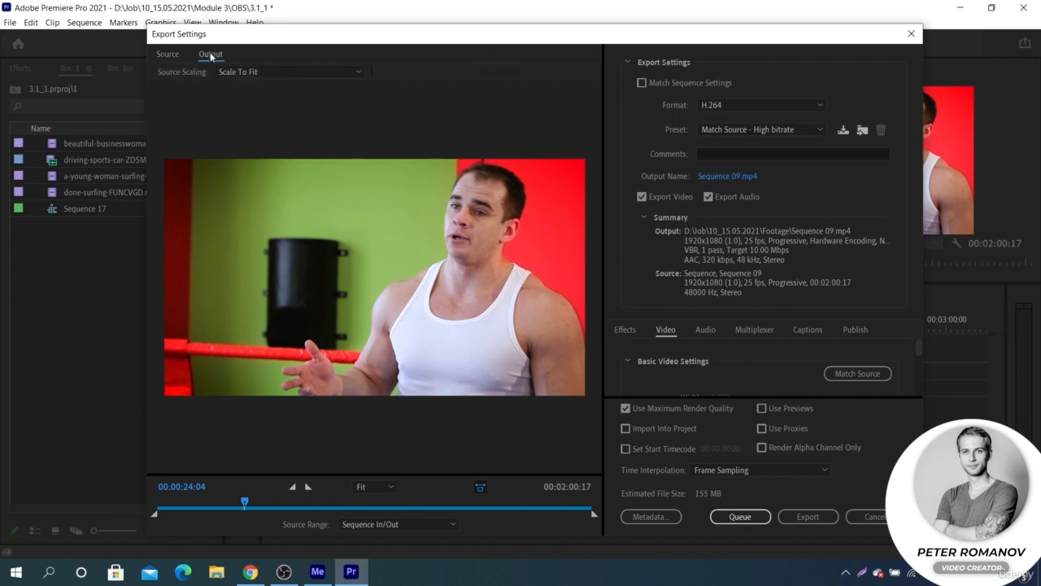
click(174, 55)
click(205, 54)
- Set the export format to QuickTime with the PAL DV Widescreen preset
click(714, 105)
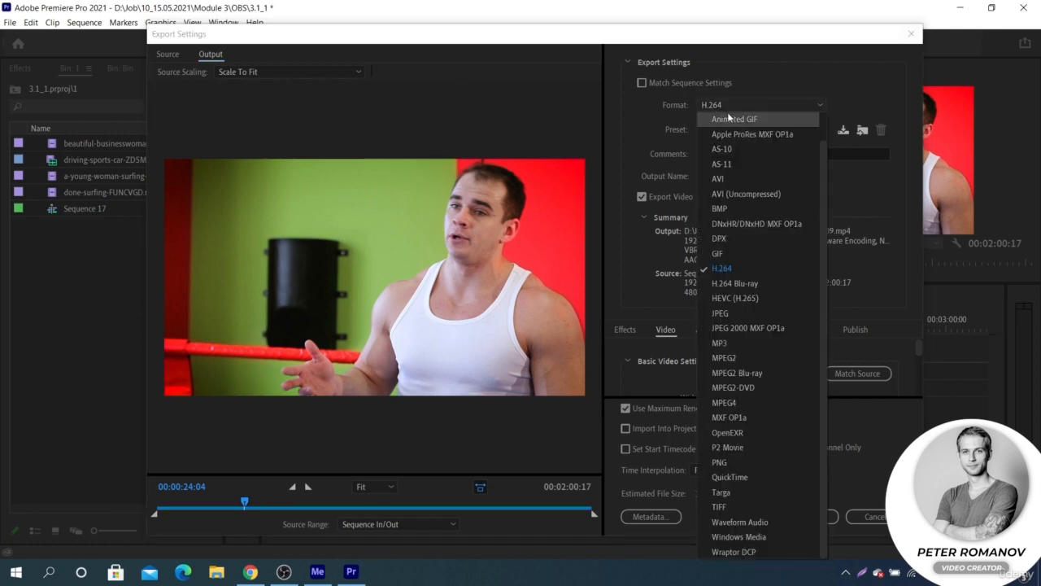
click(750, 475)
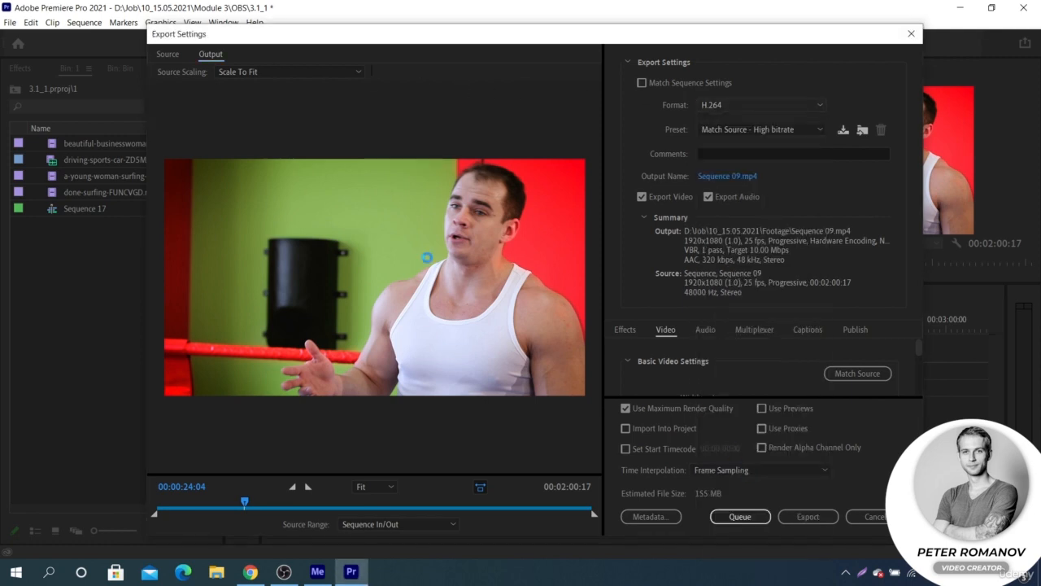
click(756, 129)
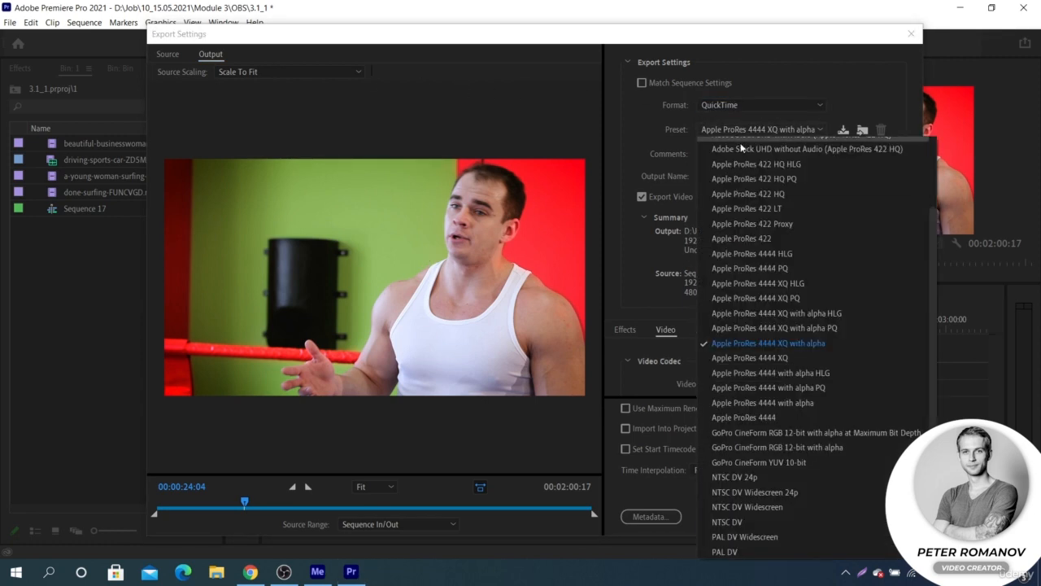
click(773, 535)
- Compare the source frame with the output frame for the PAL DV Widescreen preset
click(165, 54)
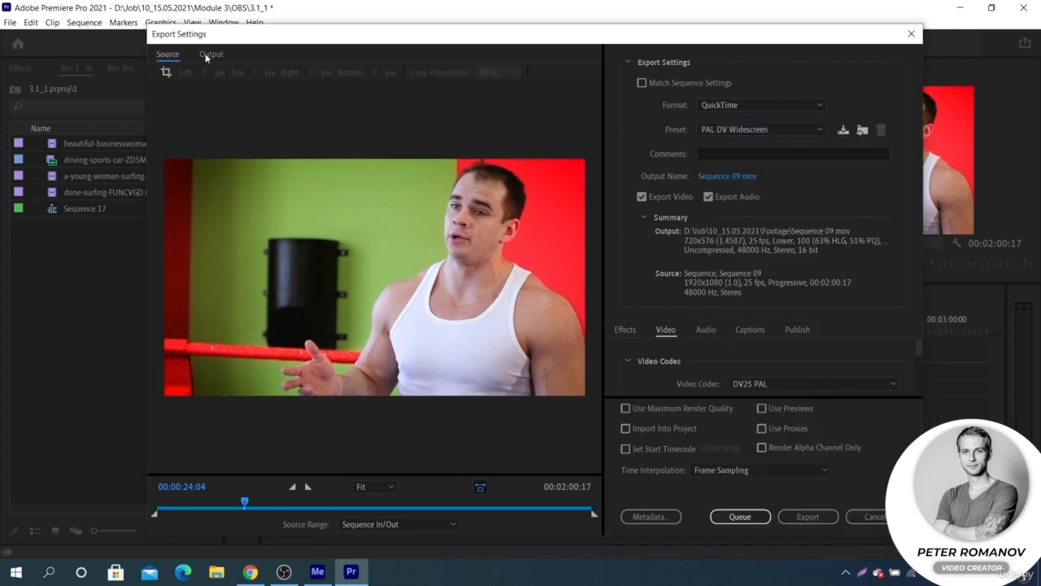
click(209, 55)
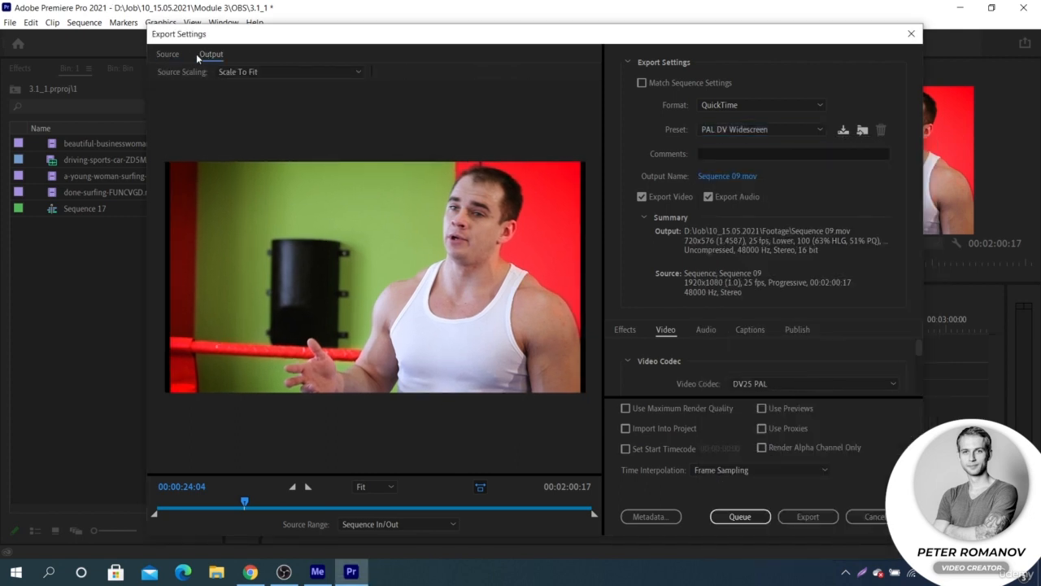
click(178, 55)
click(206, 54)
- Try a custom source range of about 38 seconds ending at 00:01:17:02, and cancel the export settings
drag(244, 502, 300, 503)
drag(154, 514, 301, 516)
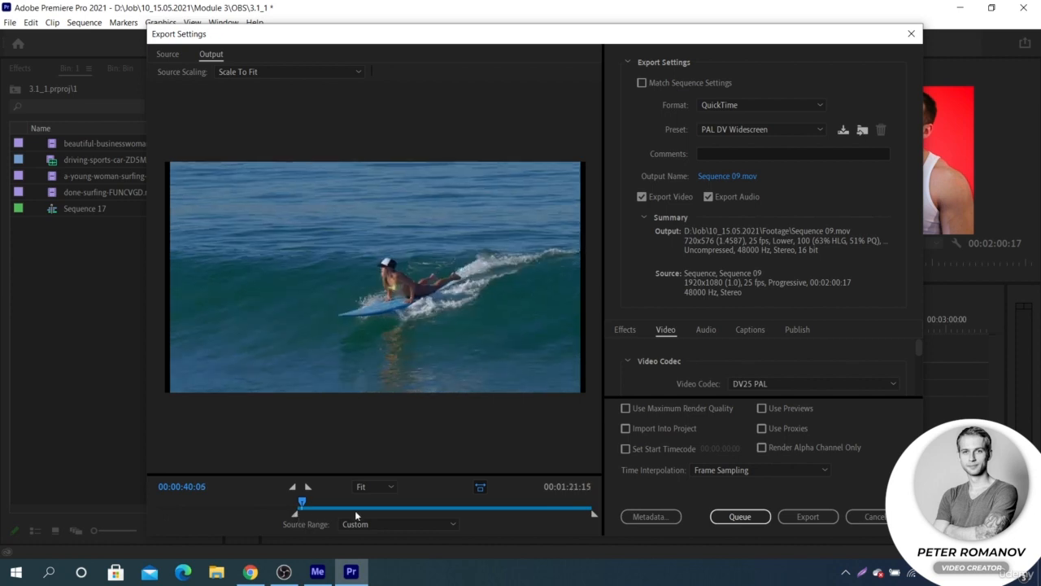
drag(592, 516, 436, 513)
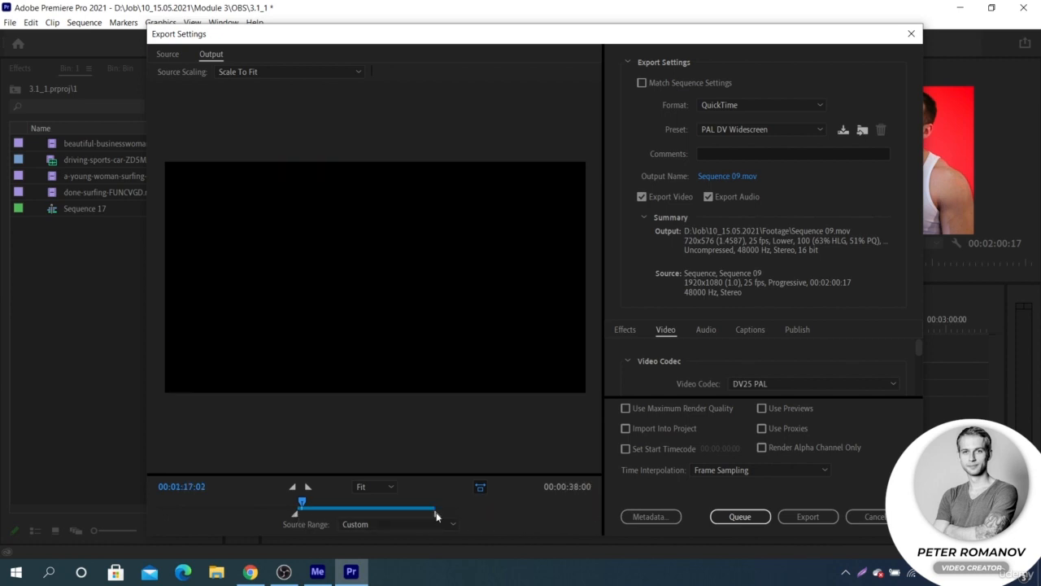
click(383, 523)
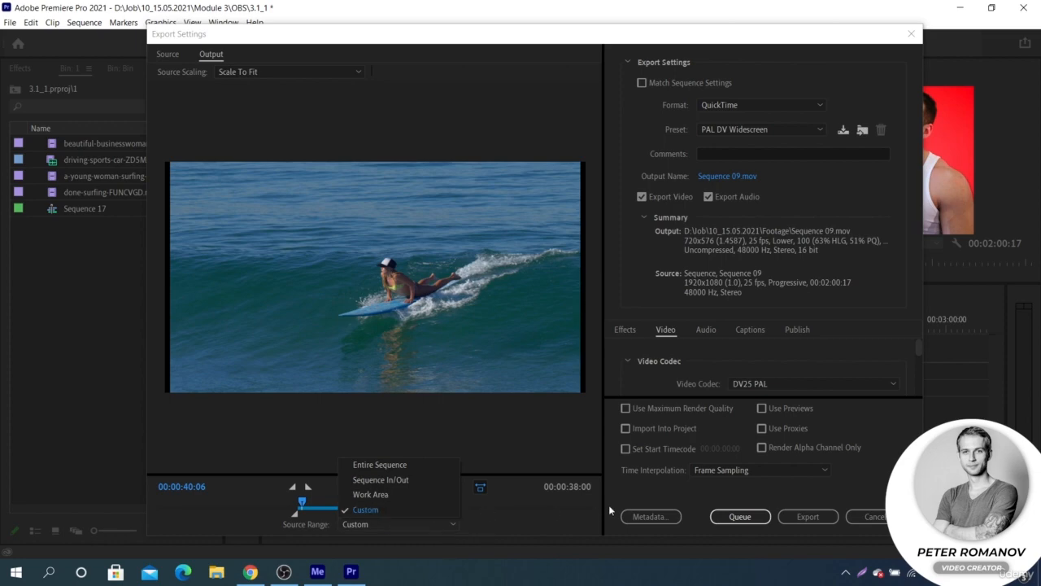
click(892, 517)
click(874, 517)
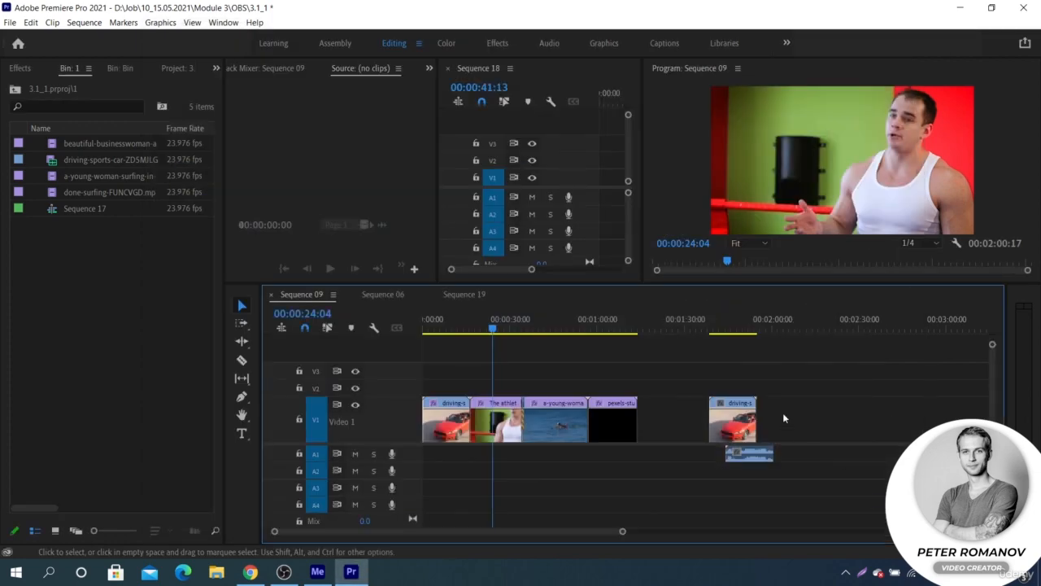
- Mark a range from 00:00:23:02 to 00:01:04:02 in Sequence 09 and open its media export settings
key(y)
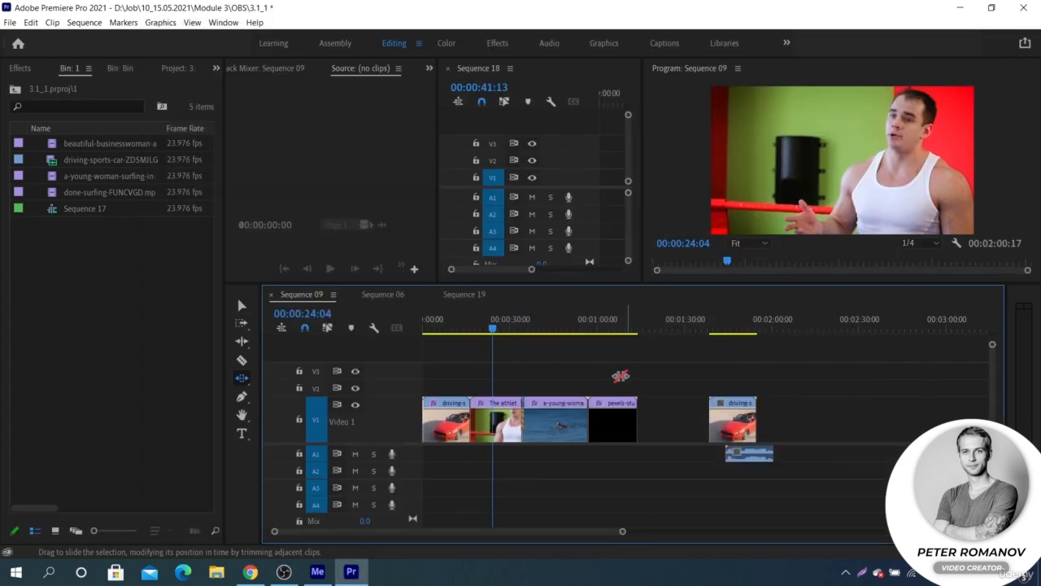
click(610, 330)
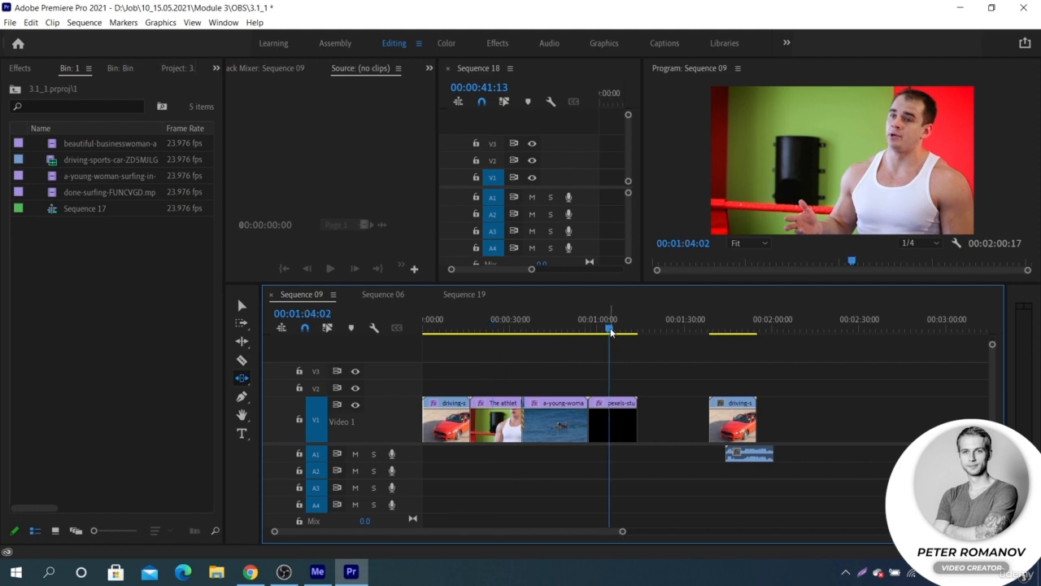
key(o)
click(490, 329)
key(i)
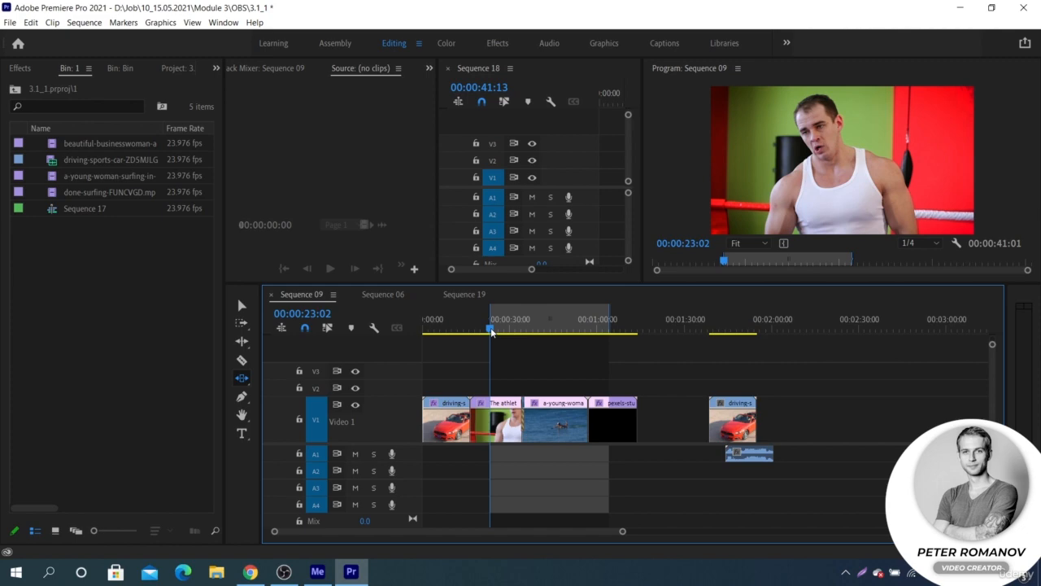
key(ctrl+m)
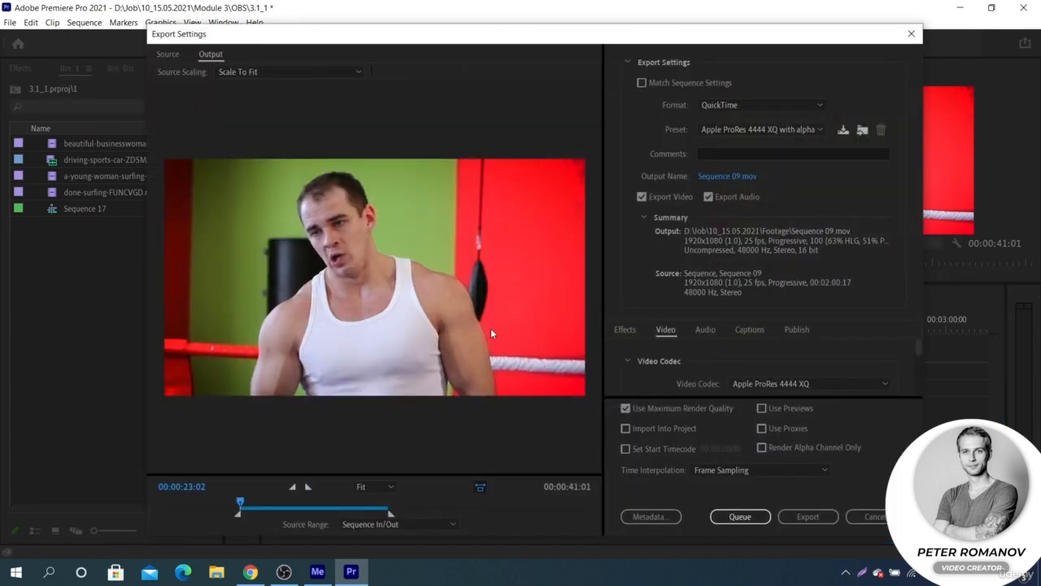
- Try Waveform Audio and MP3 as the export format
click(777, 104)
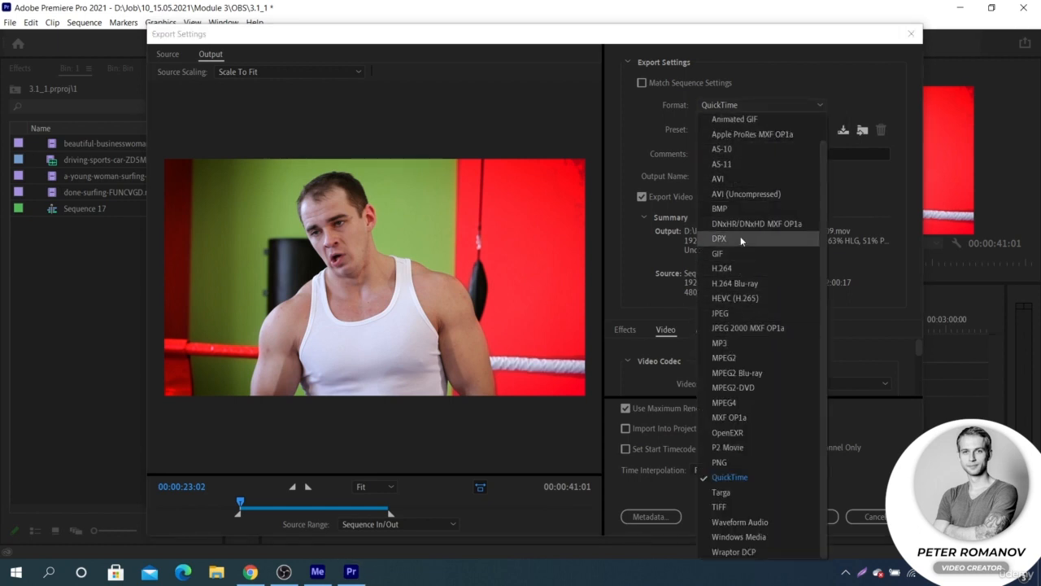
click(771, 525)
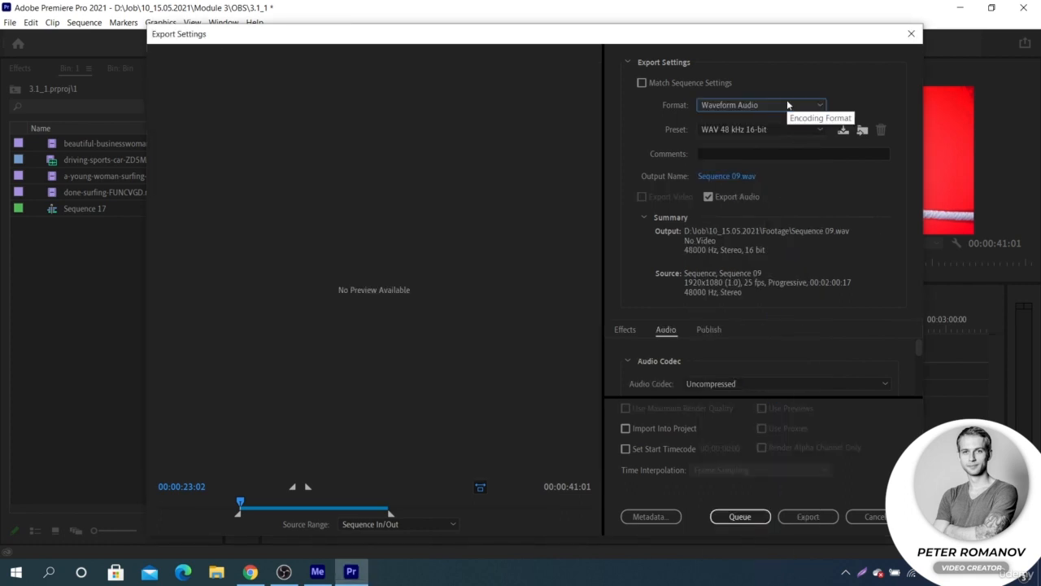
click(787, 104)
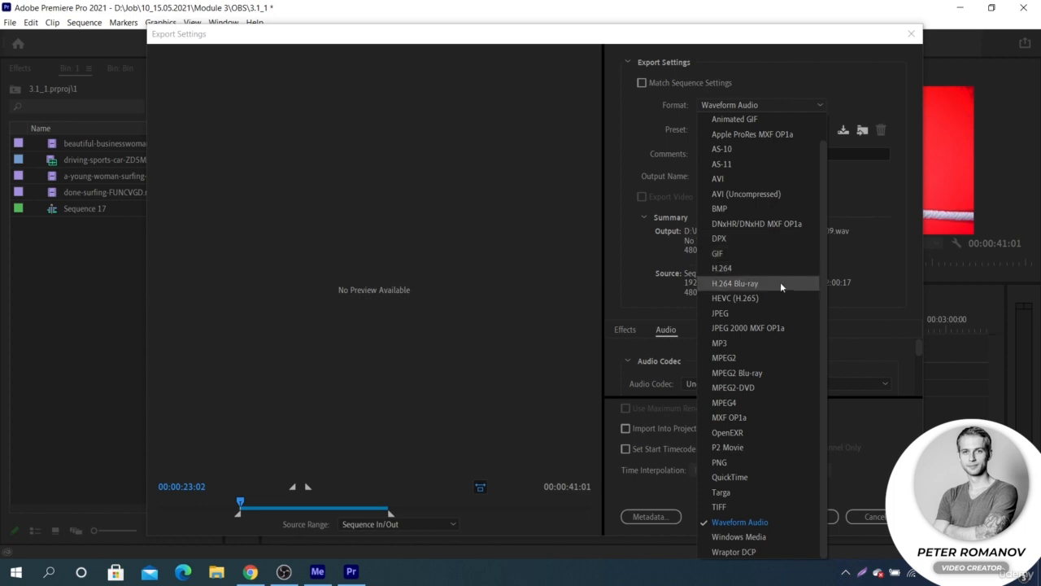
click(770, 344)
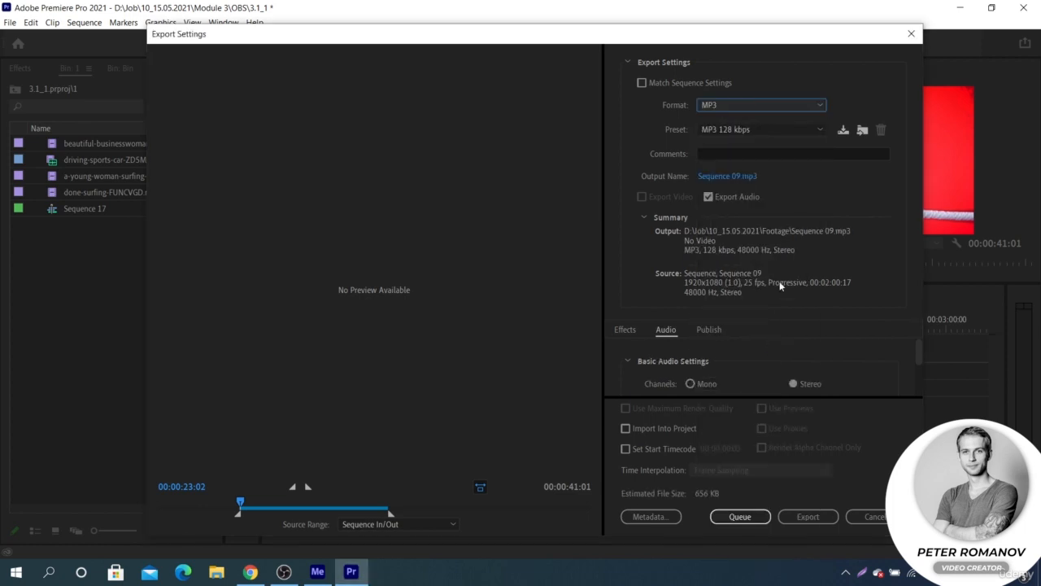
- Look through the available export formats and set the format to H.264
click(789, 102)
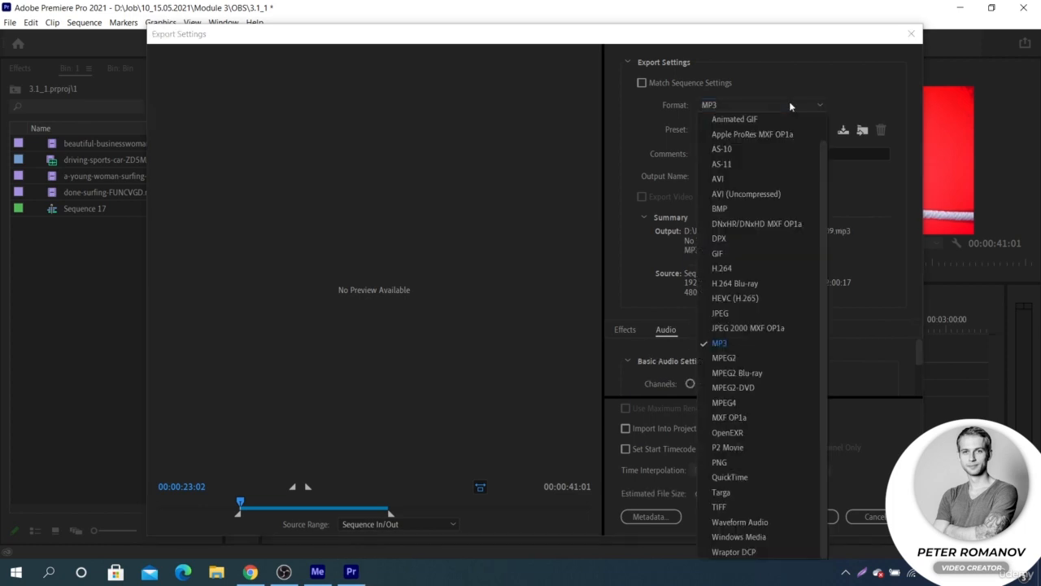
scroll(765, 167, up, 1)
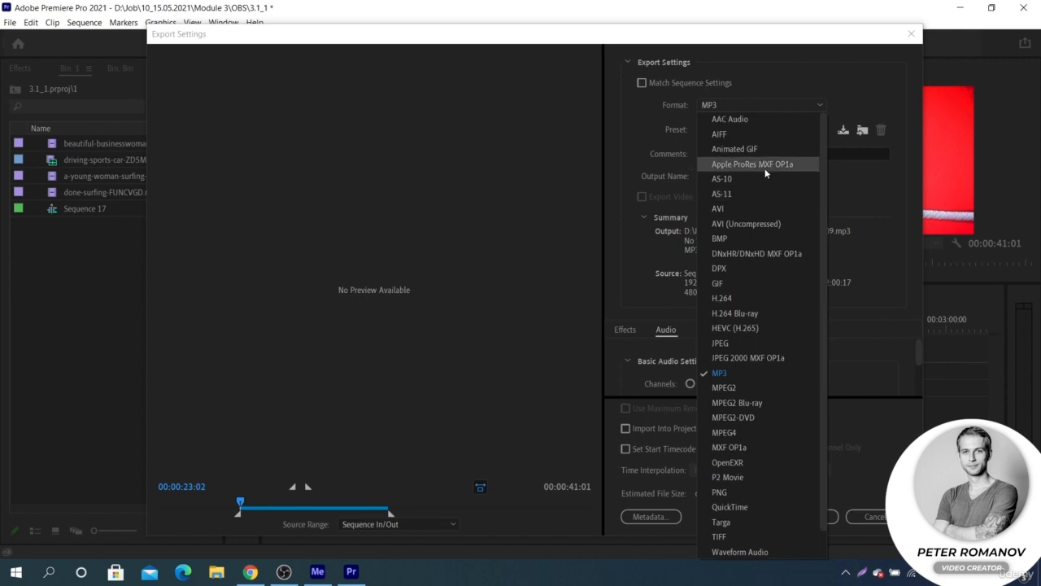
scroll(764, 171, down, 1)
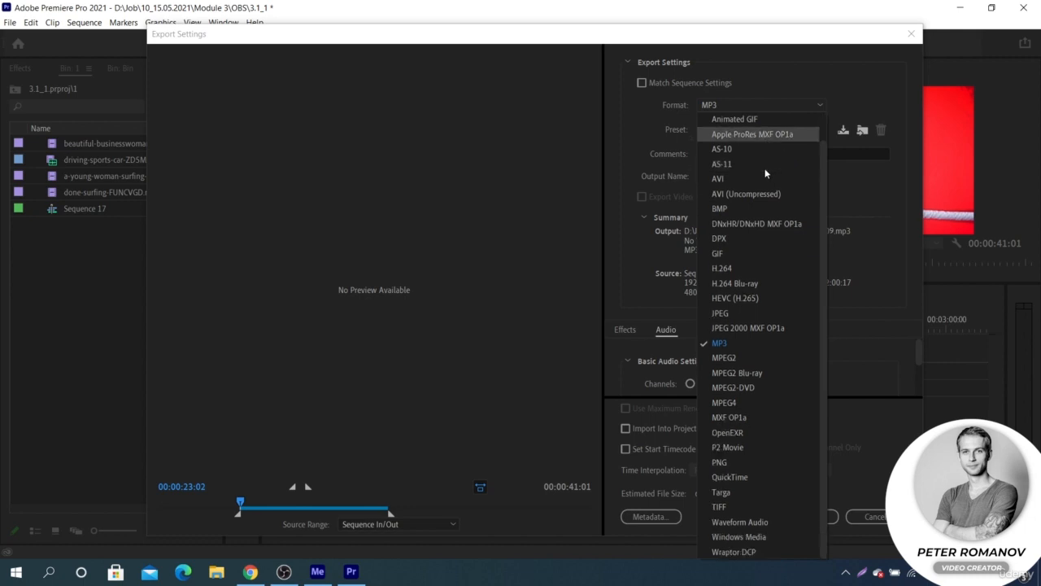
click(739, 263)
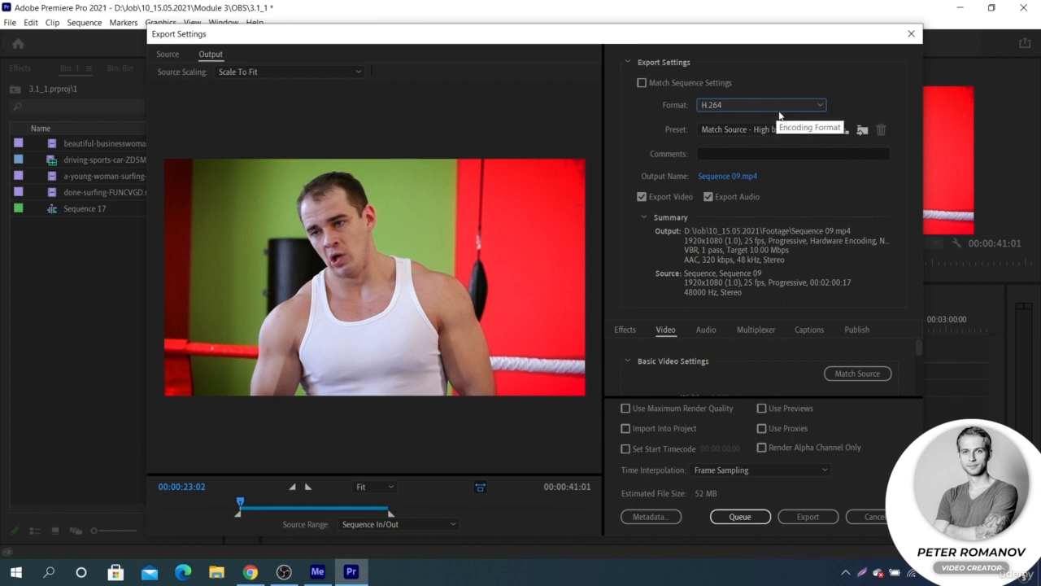
- Try the QuickTime format, view its presets, and switch the format back to H.264
click(780, 105)
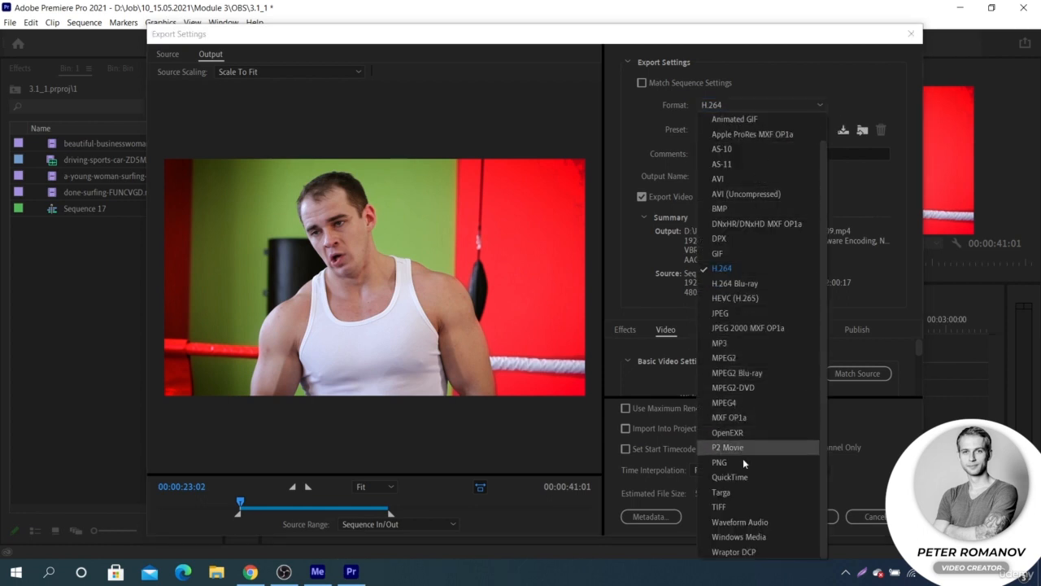
click(744, 471)
click(782, 128)
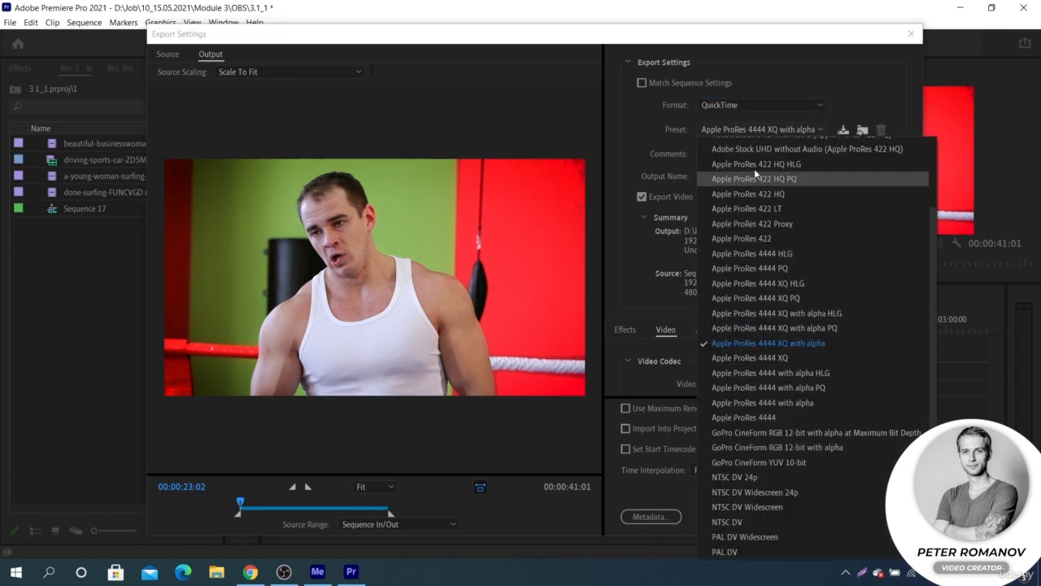
click(765, 131)
click(764, 106)
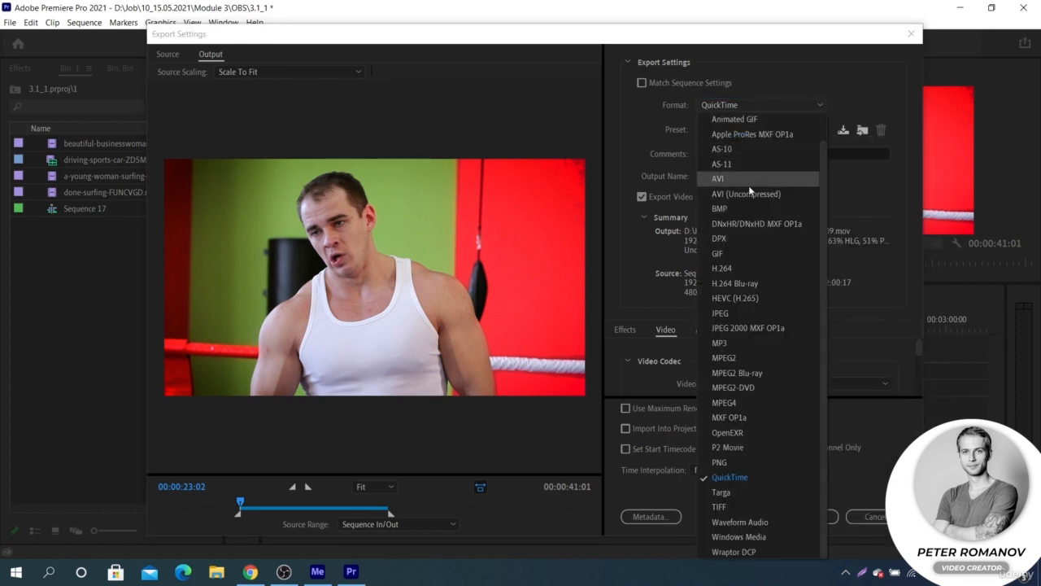
click(722, 267)
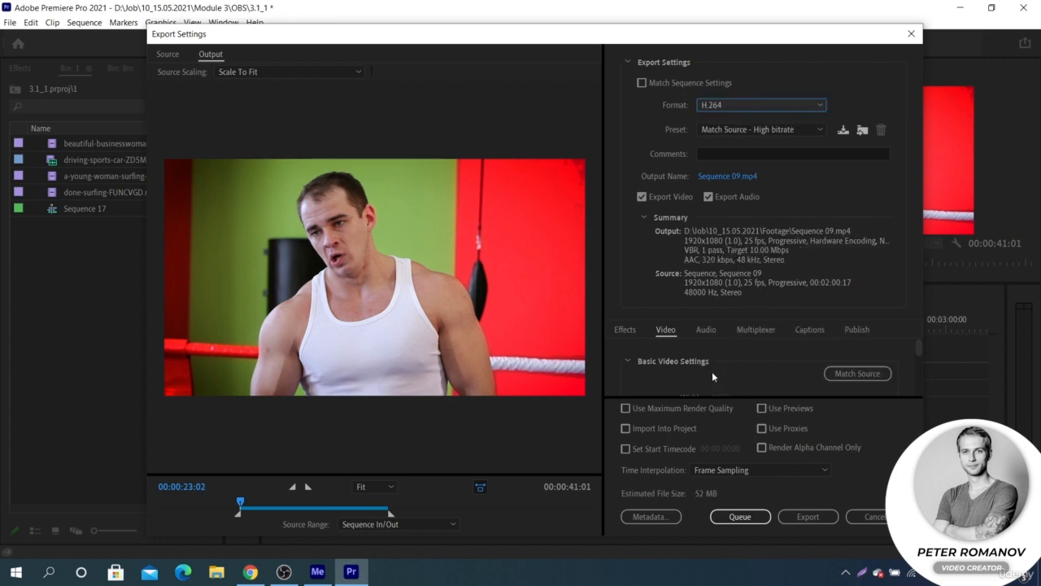
- Unlink the H.264 frame rate from the source and link it again
scroll(711, 371, down, 3)
click(888, 350)
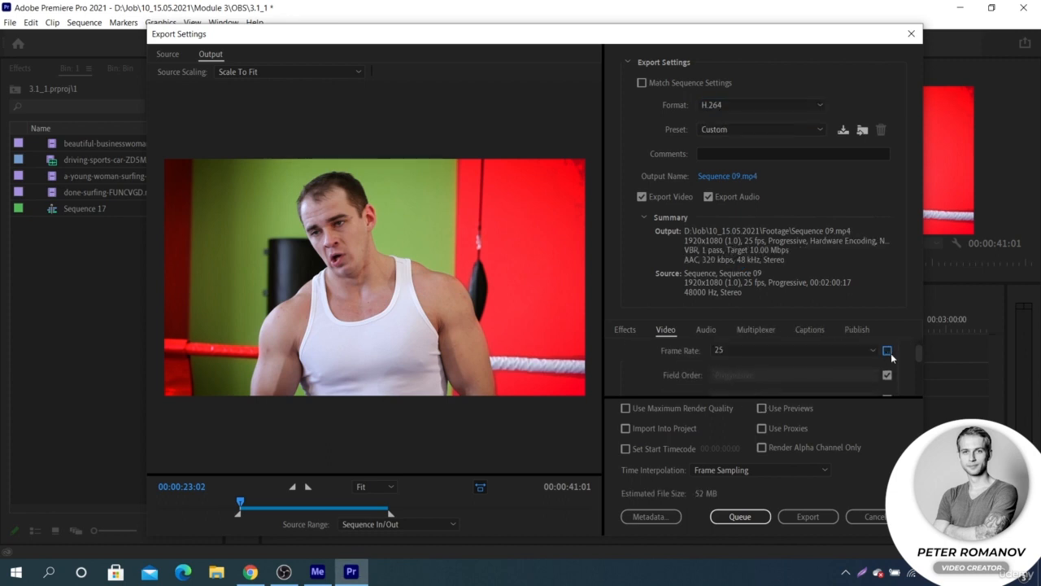
click(888, 351)
- Examine the H.264 encoding and bitrate settings, and open the audio export settings
scroll(682, 352, down, 2)
scroll(683, 352, down, 5)
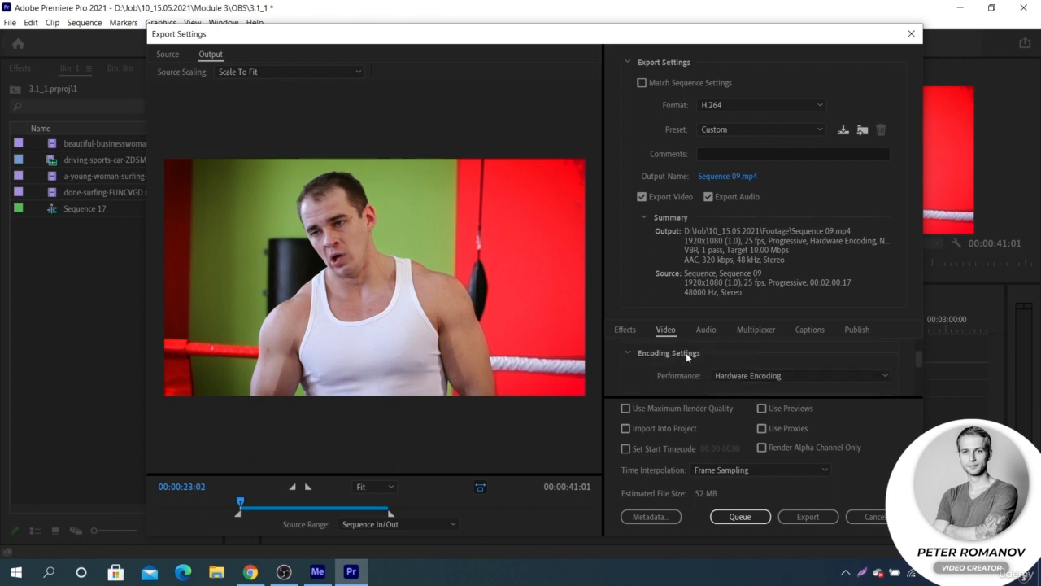
scroll(694, 358, down, 4)
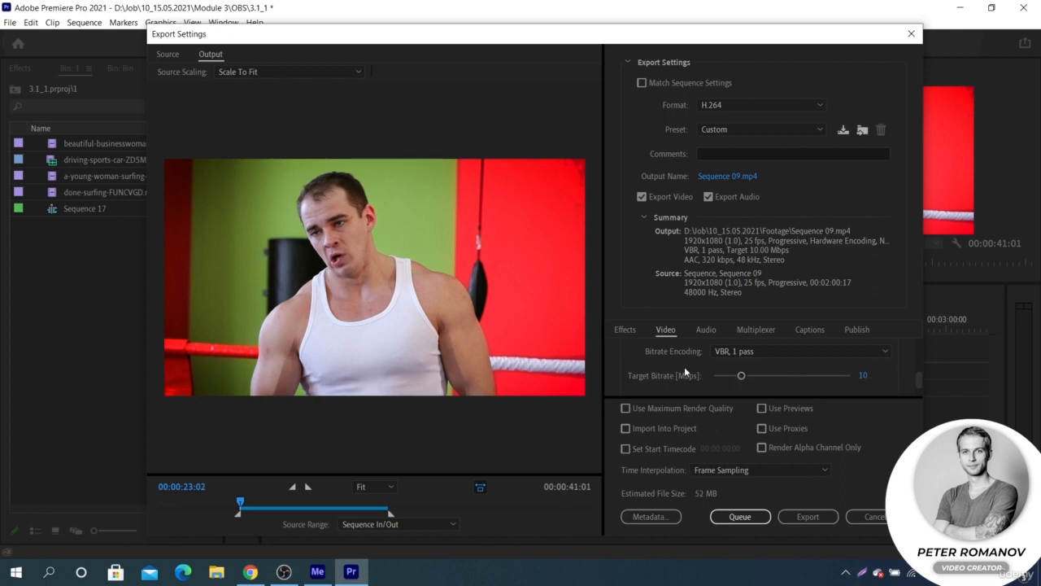
click(707, 329)
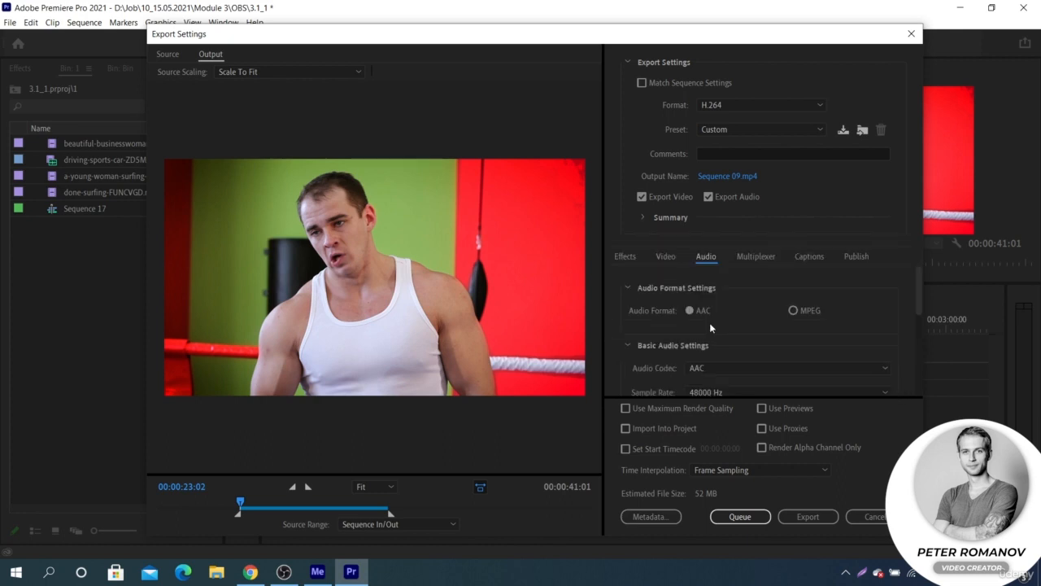
- Enable the Lumetri Look / LUT export effect, try the SL BLEACH HDR look, and apply SL CLEAN FUJI C
click(626, 257)
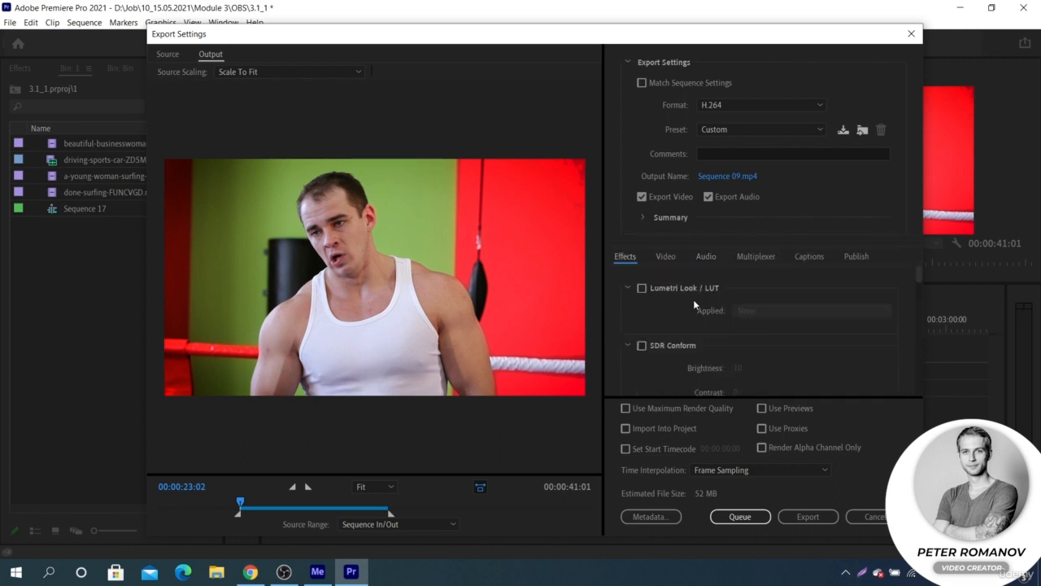
click(641, 289)
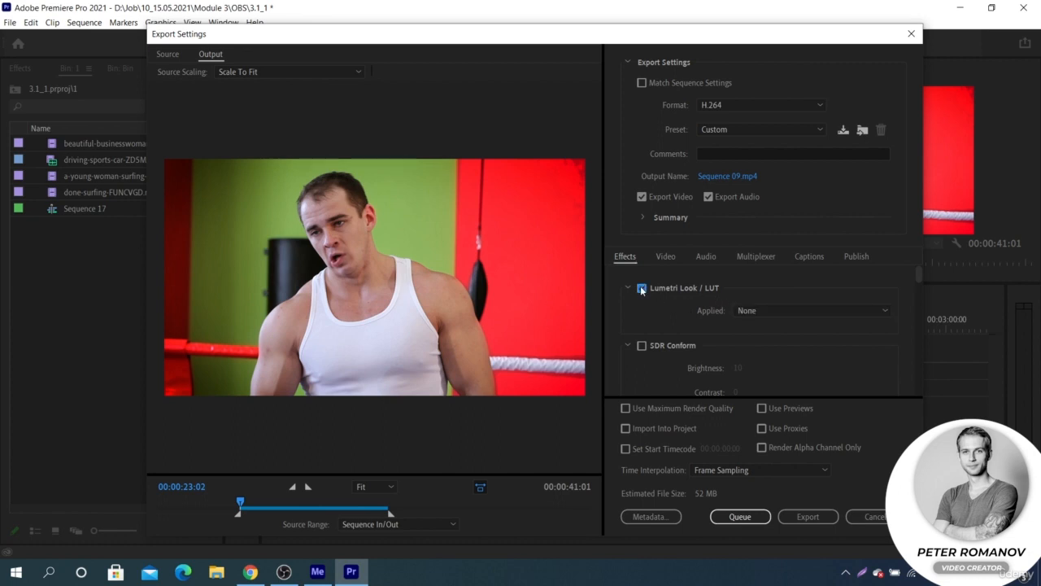
click(750, 311)
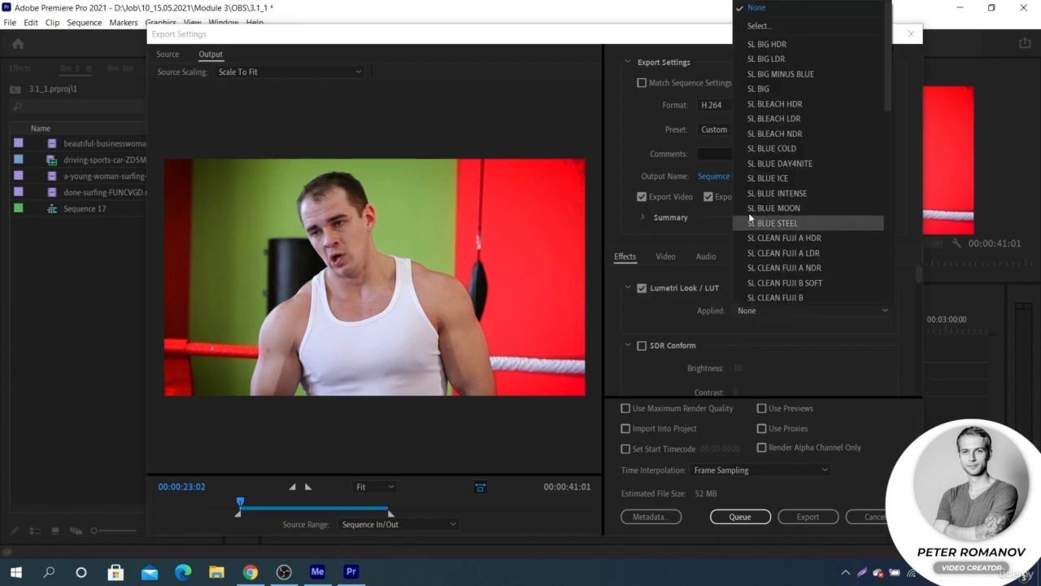
click(768, 103)
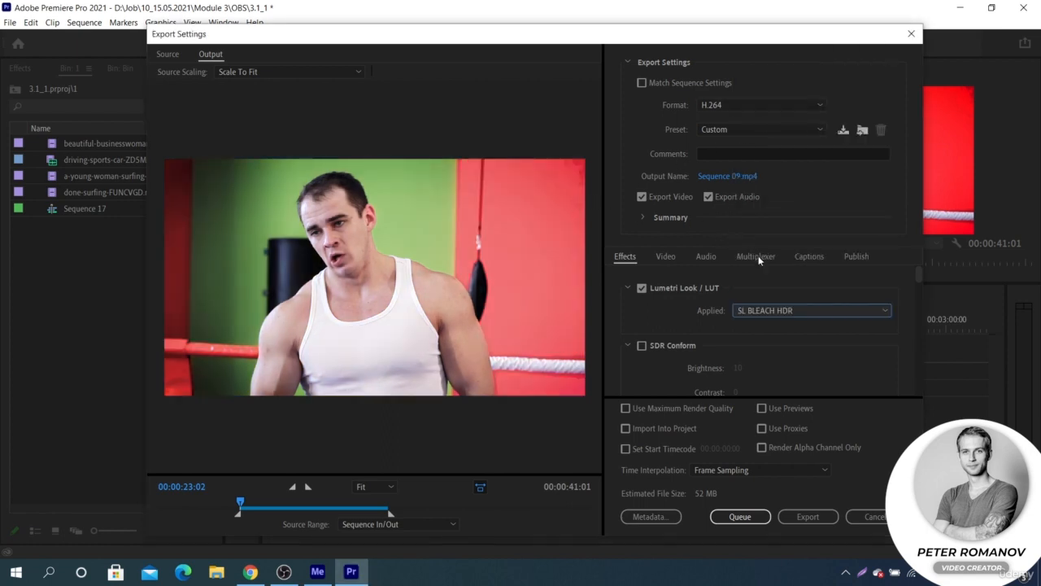
click(774, 311)
click(777, 210)
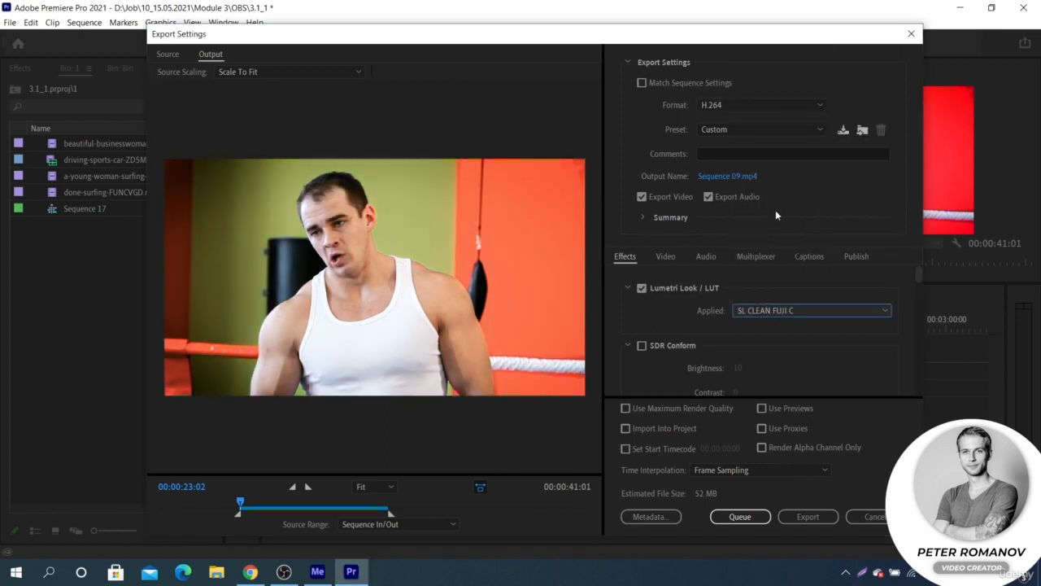
- Enable the image overlay effect and choose the PostProduction image file as the overlay
scroll(916, 280, down, 5)
click(643, 311)
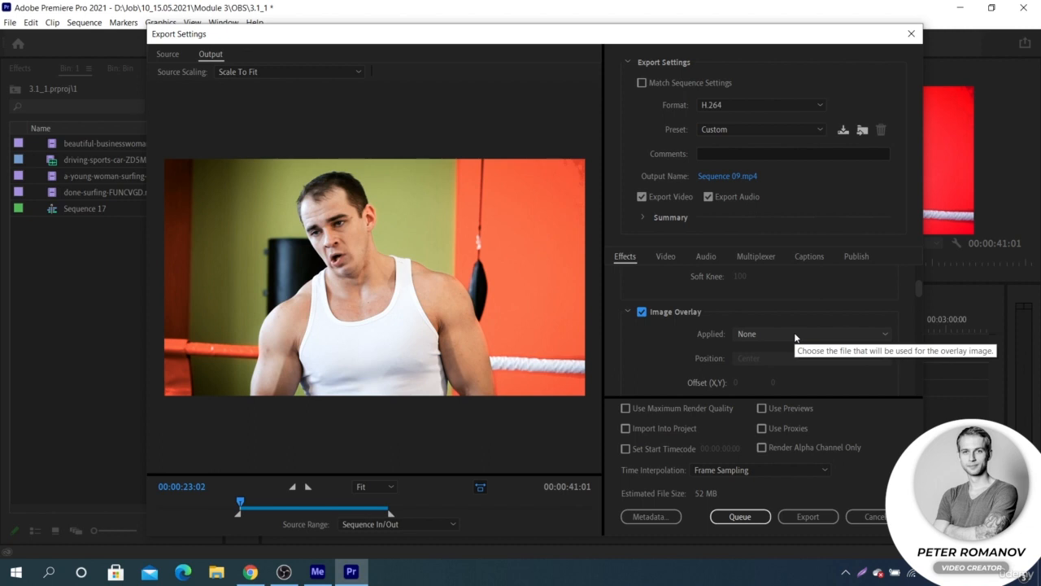
click(795, 335)
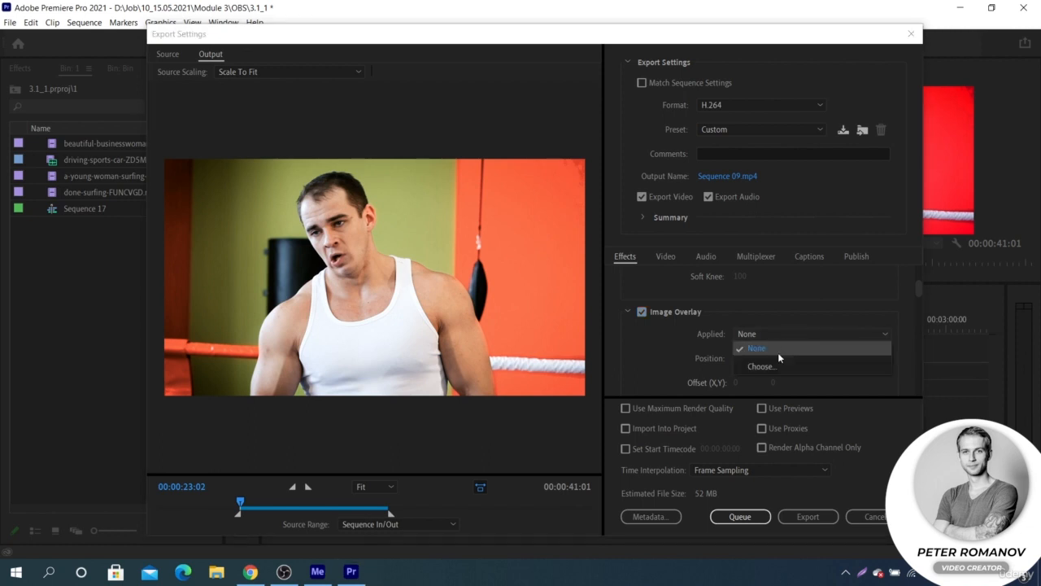
click(773, 363)
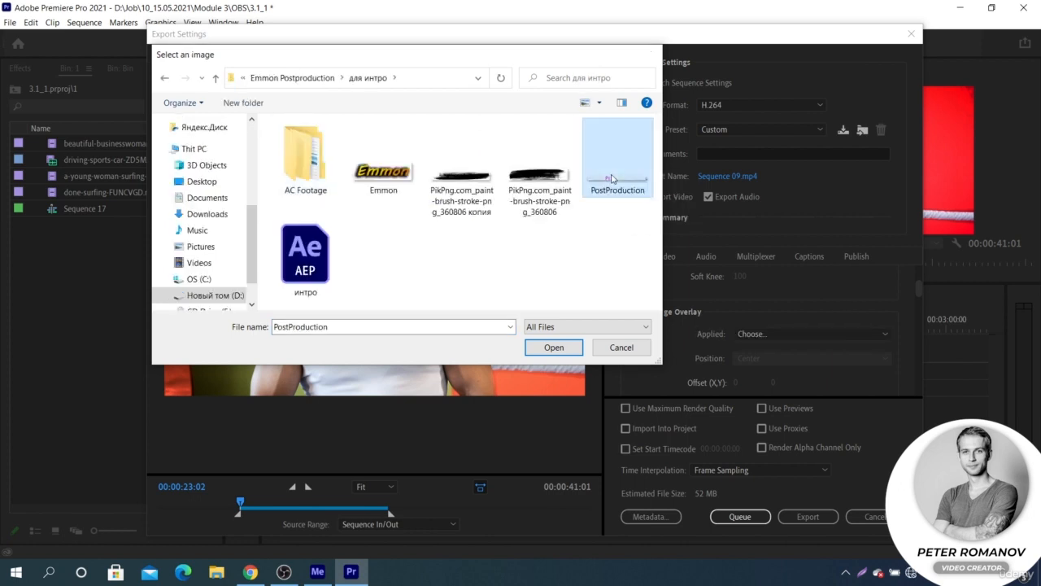
click(553, 347)
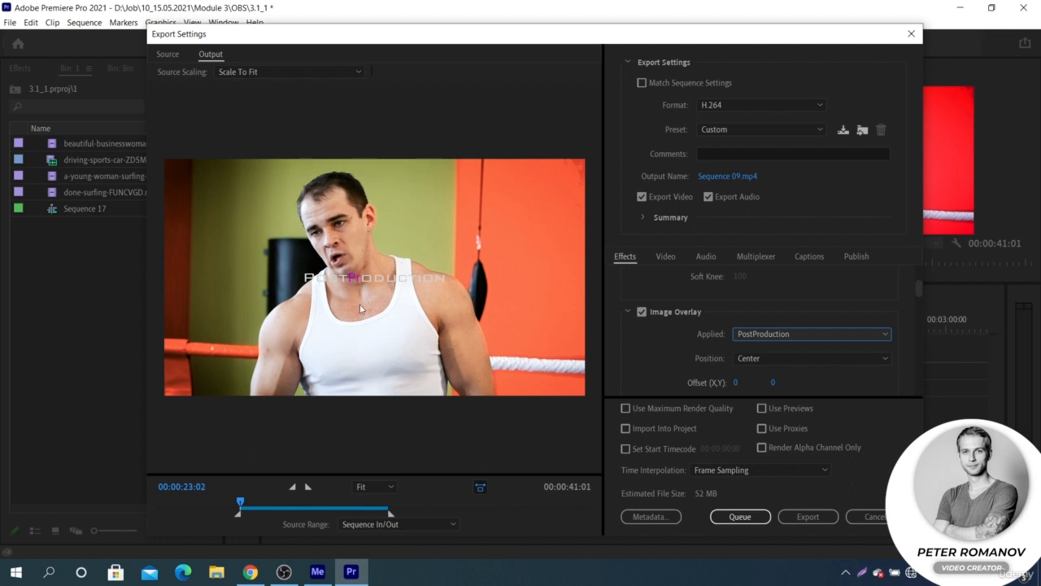
click(395, 283)
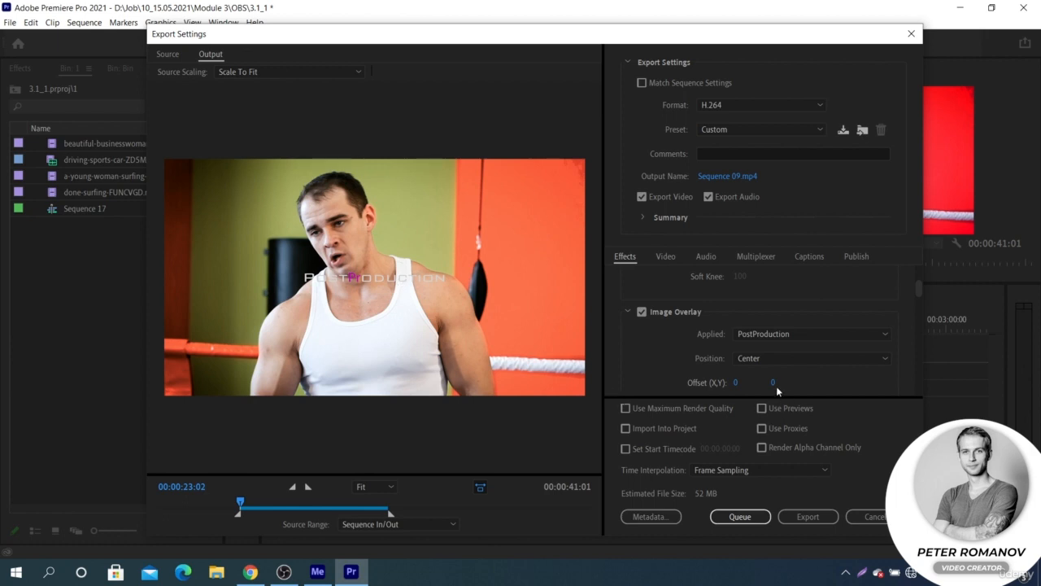
- Scale the PostProduction overlay to size 57 and offset it to about -697, -406 near the frame's upper-left corner
drag(773, 382, 802, 382)
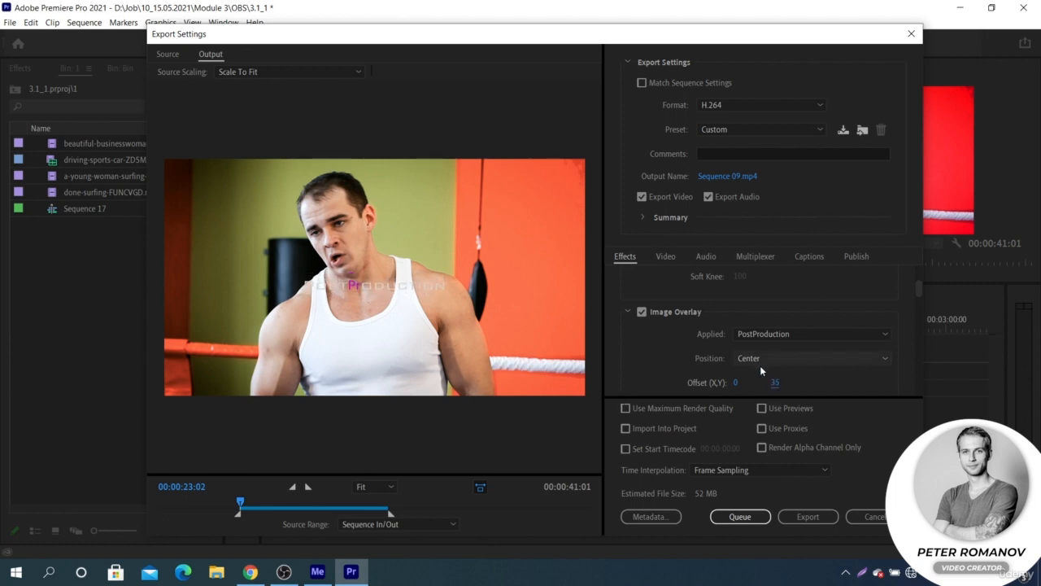
mouse_move(735, 382)
mouse_down()
mouse_move(762, 382)
mouse_move(752, 381)
mouse_up()
scroll(838, 374, down, 2)
drag(742, 340, 721, 345)
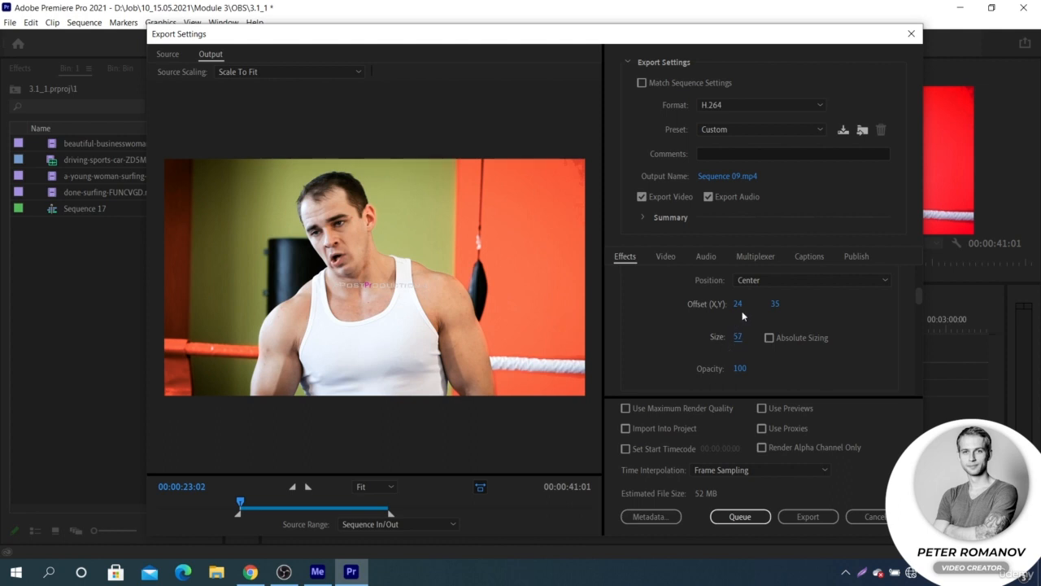
drag(738, 305, 263, 317)
drag(773, 304, 496, 322)
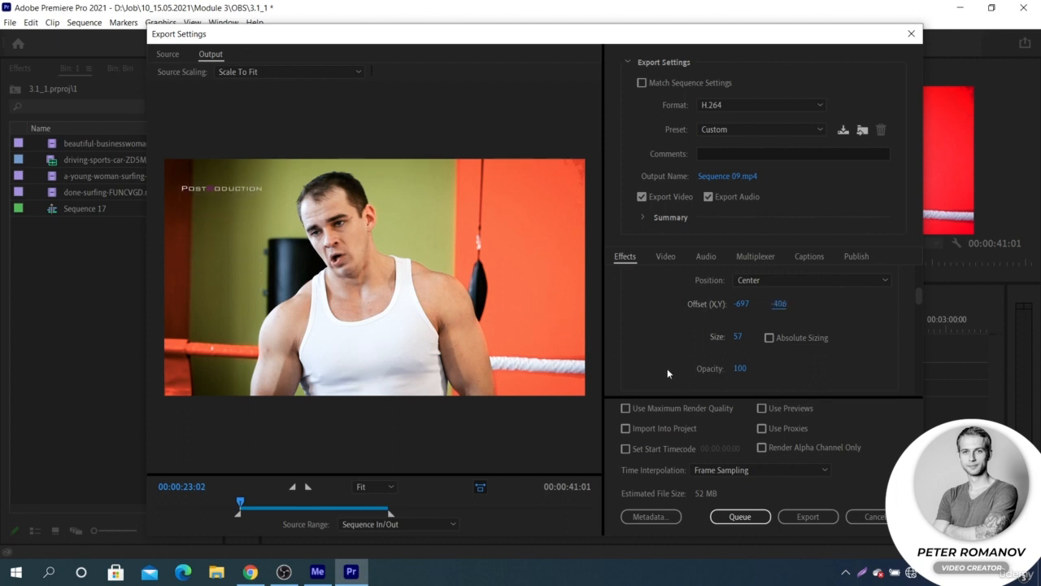
- Enable the name overlay and view its format and position options, keeping Source File Name and Top Center
scroll(662, 366, down, 4)
click(643, 285)
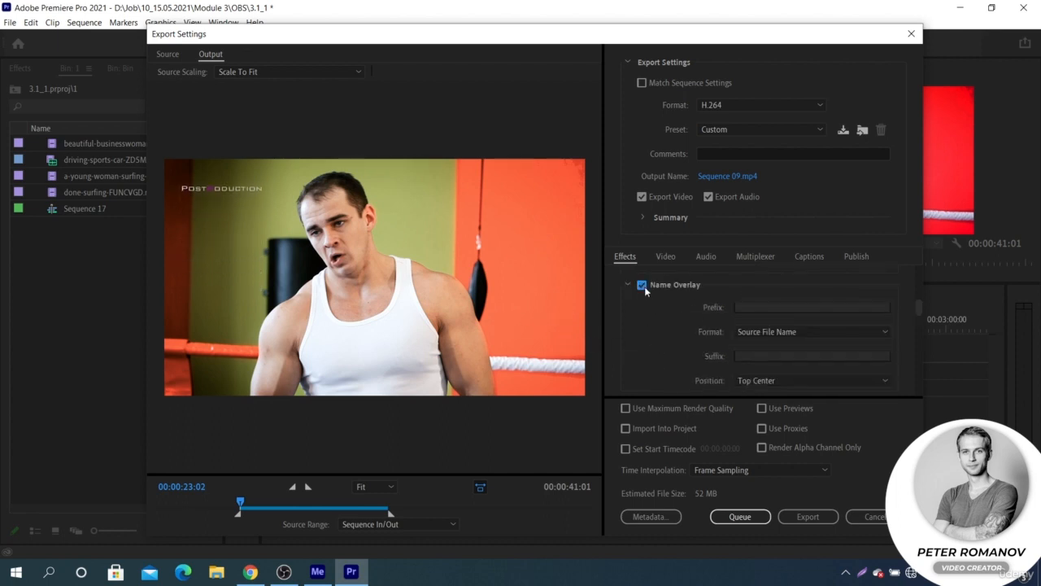
click(841, 337)
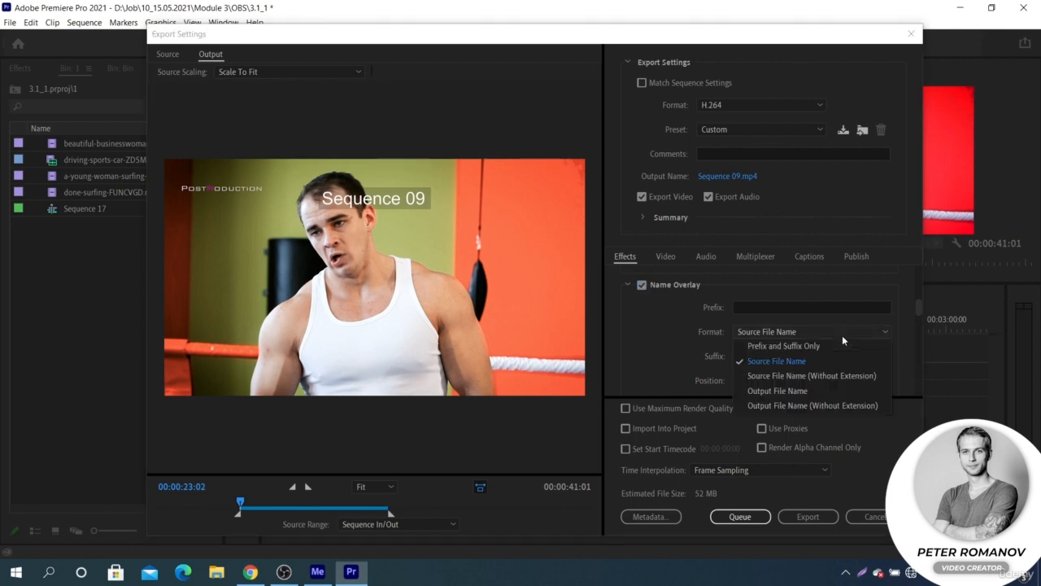
click(843, 337)
click(818, 379)
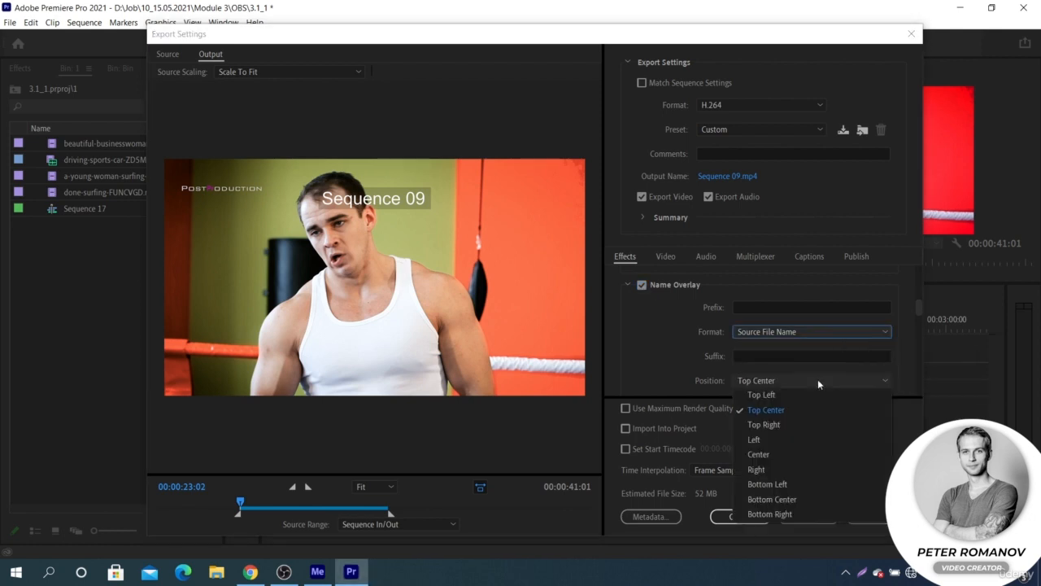
click(818, 379)
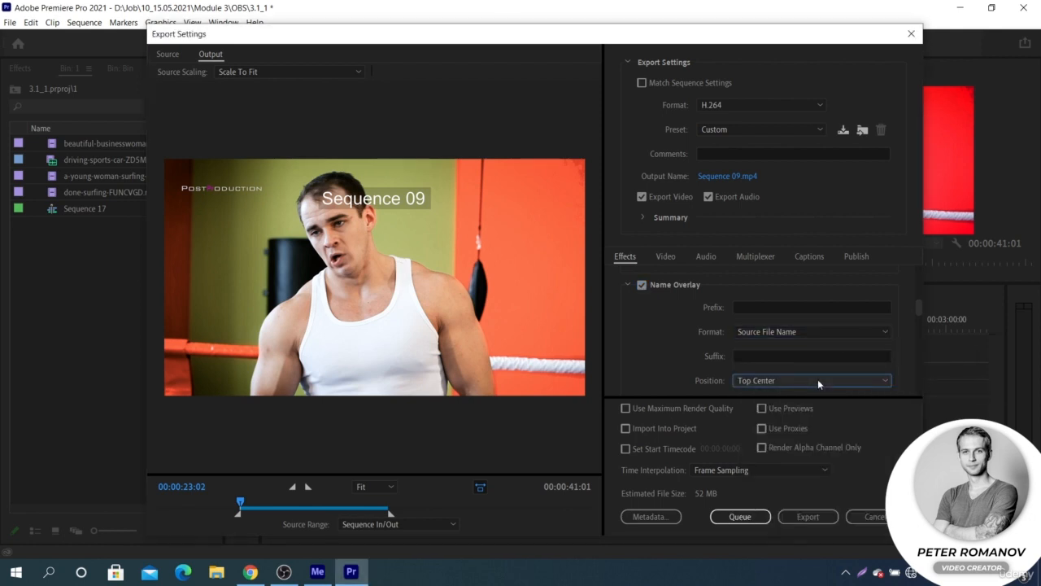
- Enter 123 as the name overlay's prefix, look over its remaining settings, and turn the name overlay off
click(794, 313)
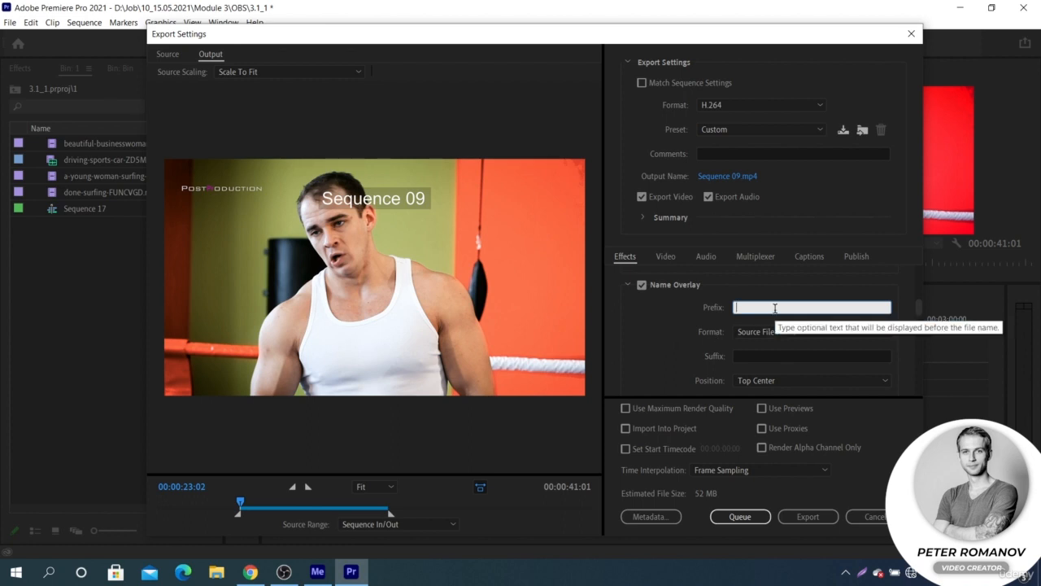
text(123)
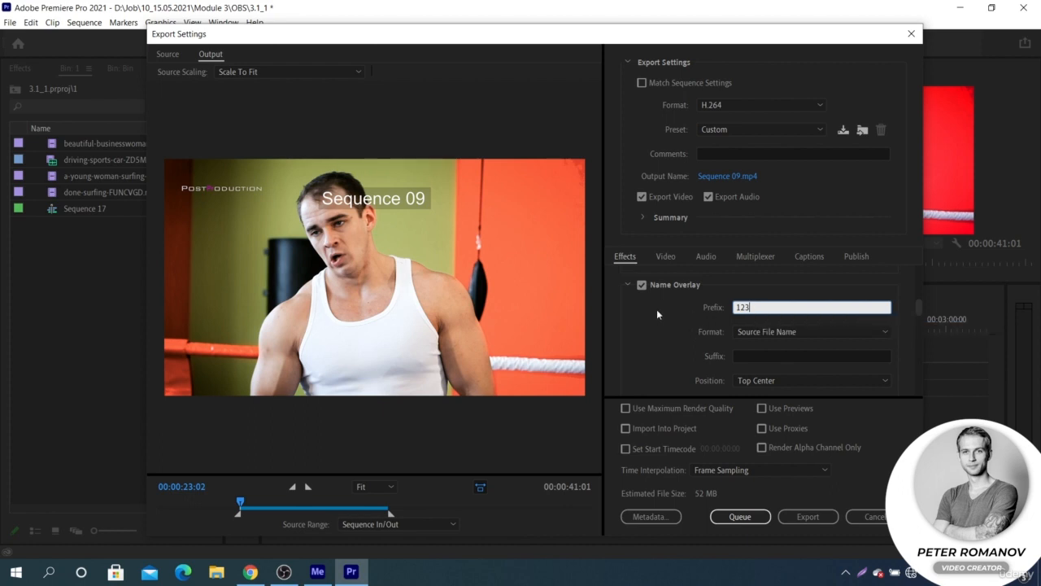
scroll(656, 311, down, 3)
scroll(656, 311, up, 4)
scroll(656, 311, down, 1)
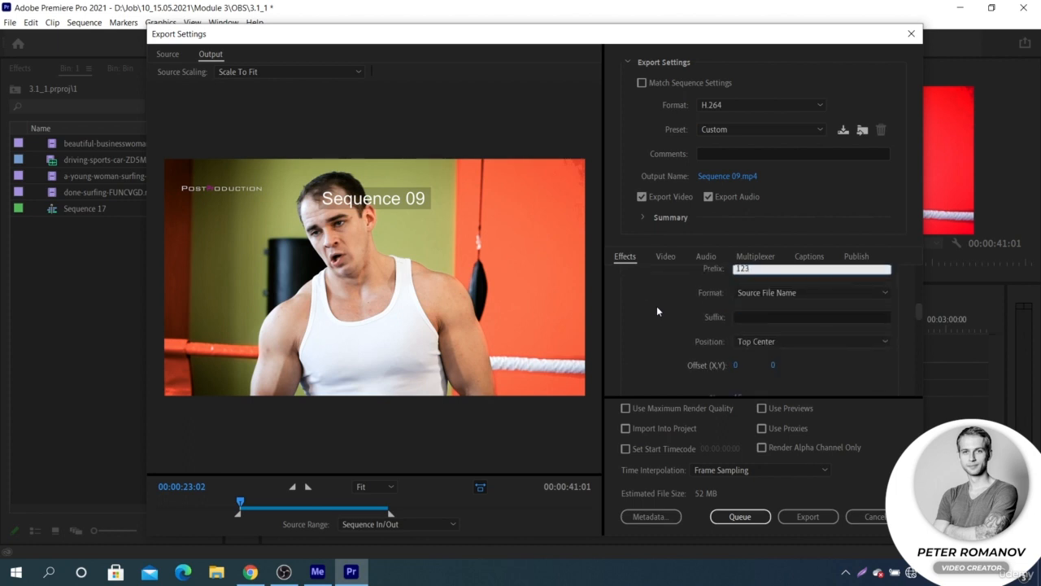
scroll(661, 277, up, 1)
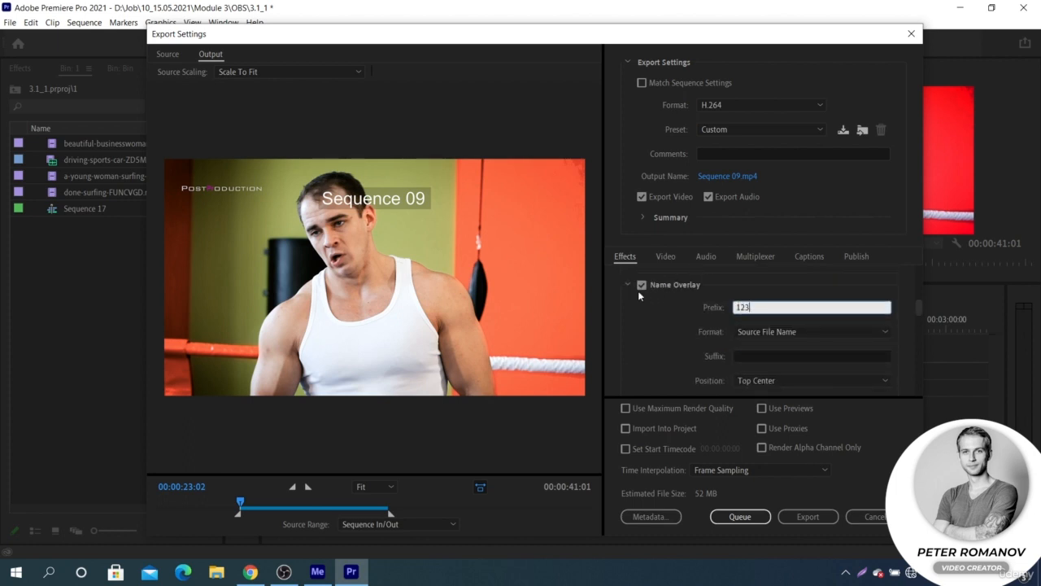
key(Return)
click(638, 282)
- Try the timecode overlay by scrubbing the preview to about 00:00:56:23, and turn the overlay off
scroll(669, 321, down, 2)
scroll(669, 321, down, 1)
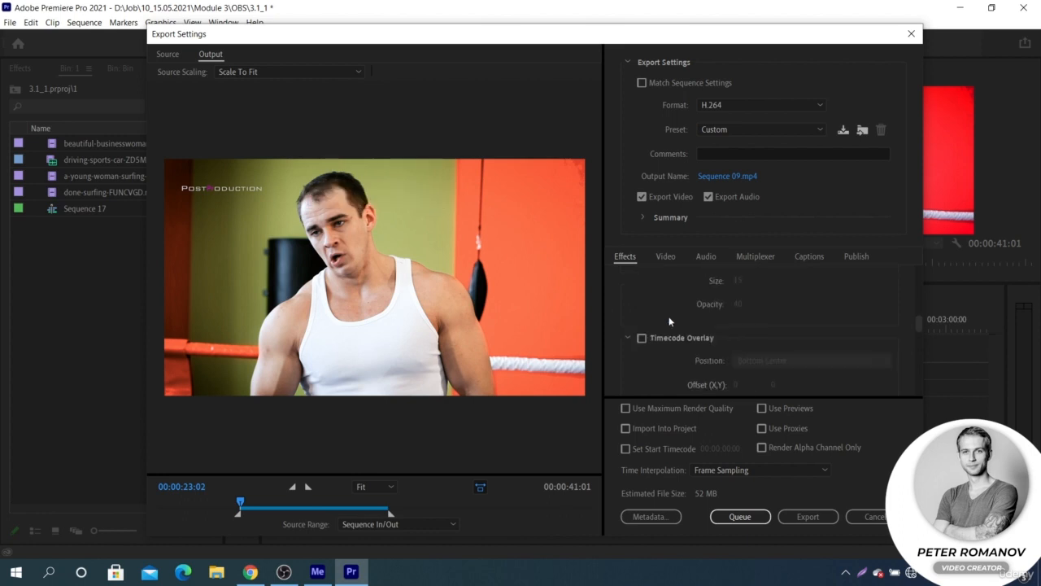
click(642, 337)
scroll(664, 333, down, 2)
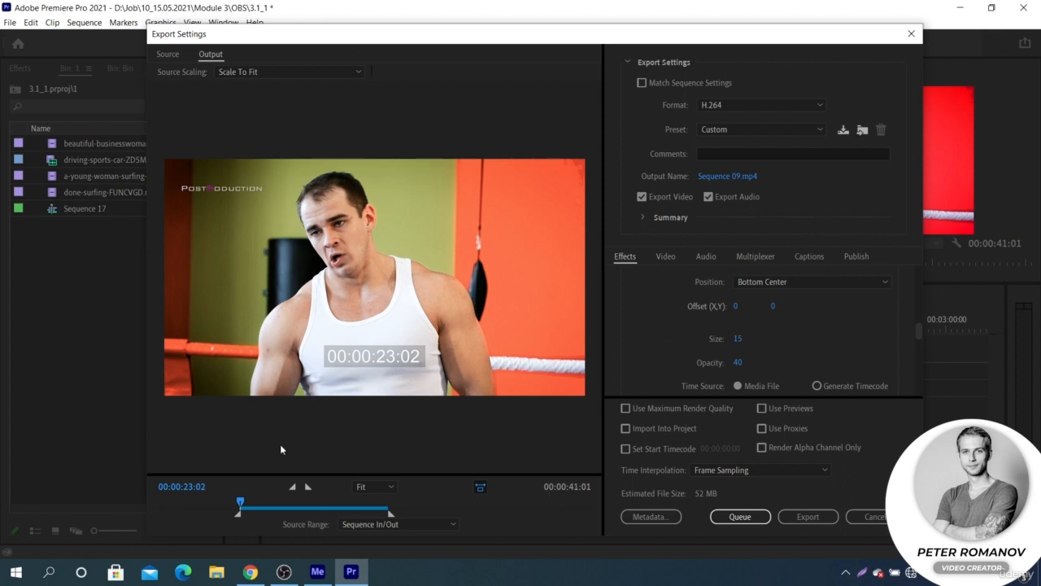
drag(242, 497, 360, 464)
scroll(650, 323, up, 1)
click(643, 299)
- Enable Time Tuner and set its target duration to 00:00:36:23
scroll(647, 325, down, 2)
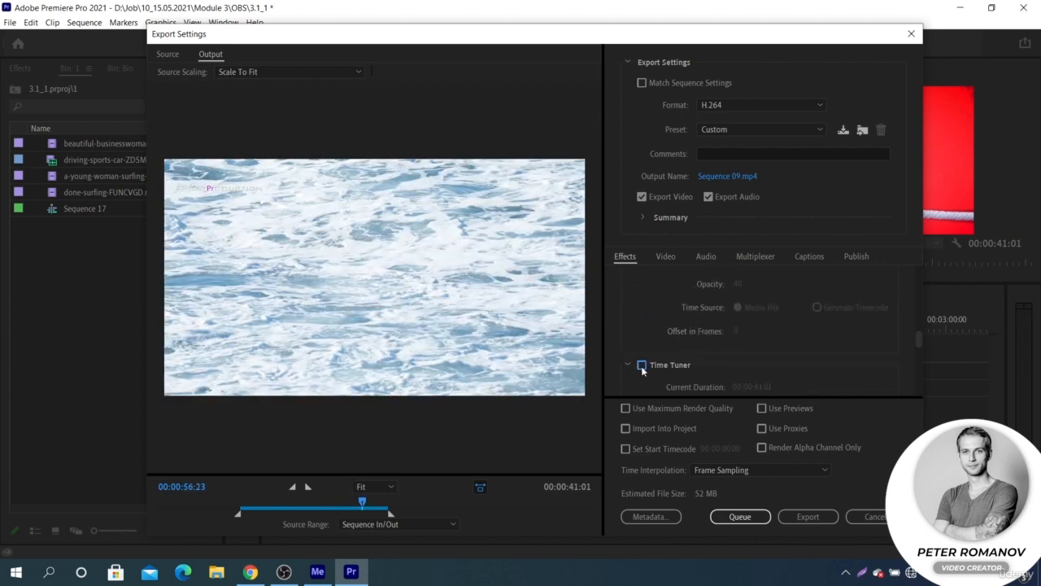
click(642, 366)
scroll(647, 358, down, 3)
scroll(652, 356, up, 2)
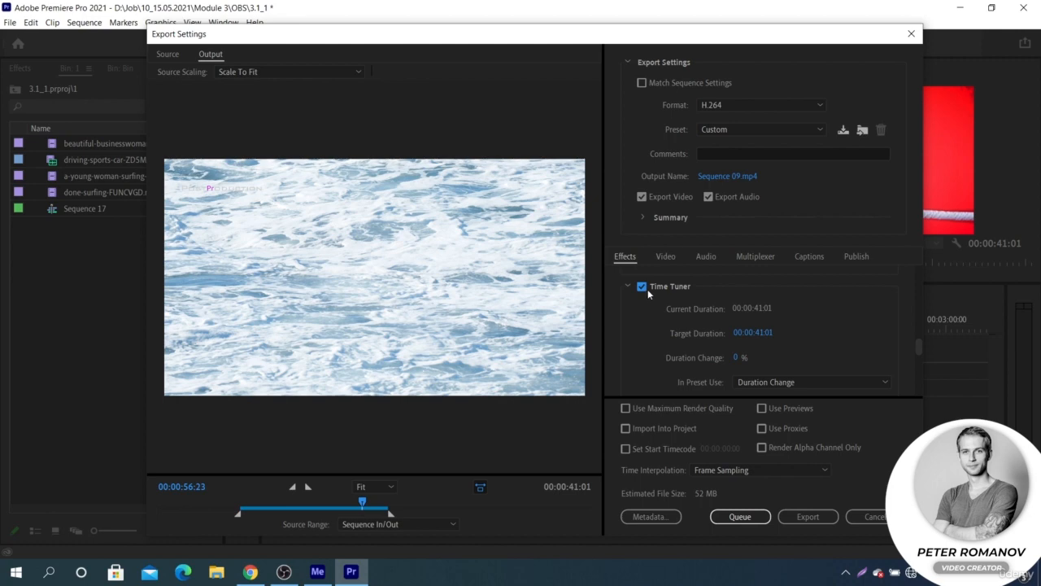
click(760, 333)
drag(777, 333, 758, 334)
text(36:23)
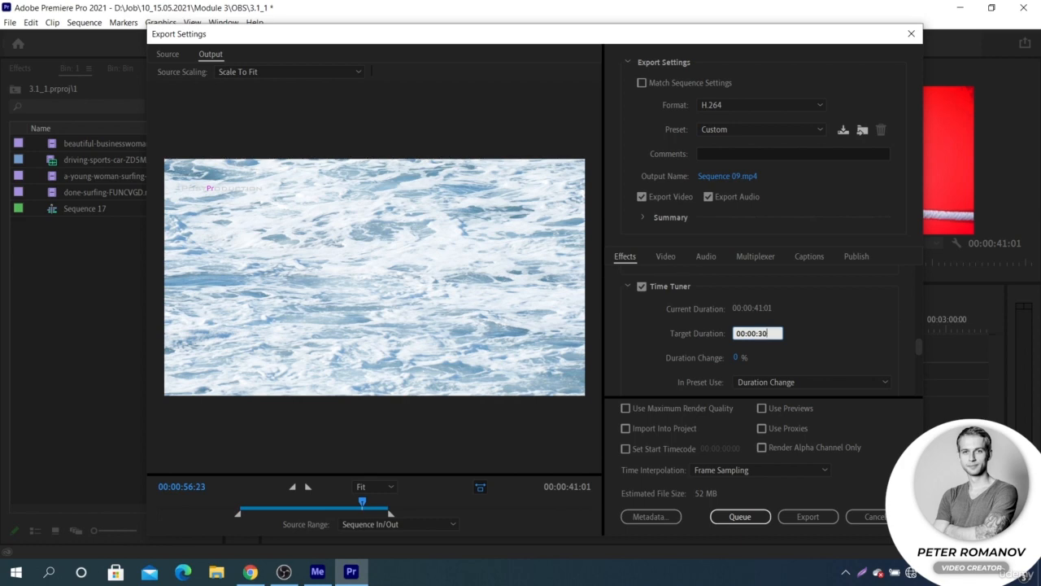
key(Return)
- Scrub the export preview back to about 00:00:52:07 and turn Time Tuner off
click(500, 505)
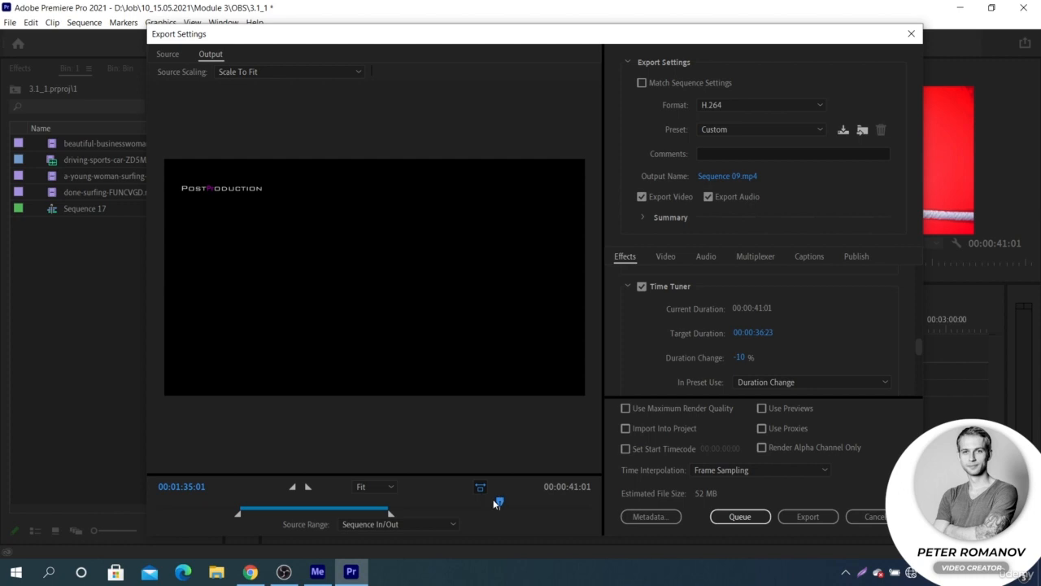
drag(494, 503, 345, 488)
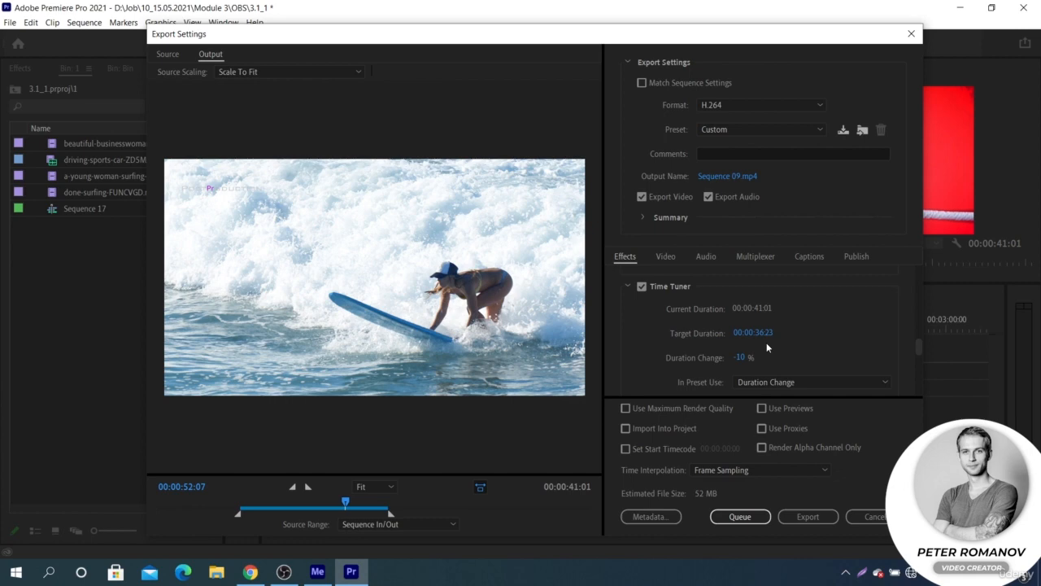
click(642, 286)
- Enable the Video Limiter with a clip level of 105 IRE (EBU R103 Preferred) and compression before clipping set to None
scroll(652, 319, down, 2)
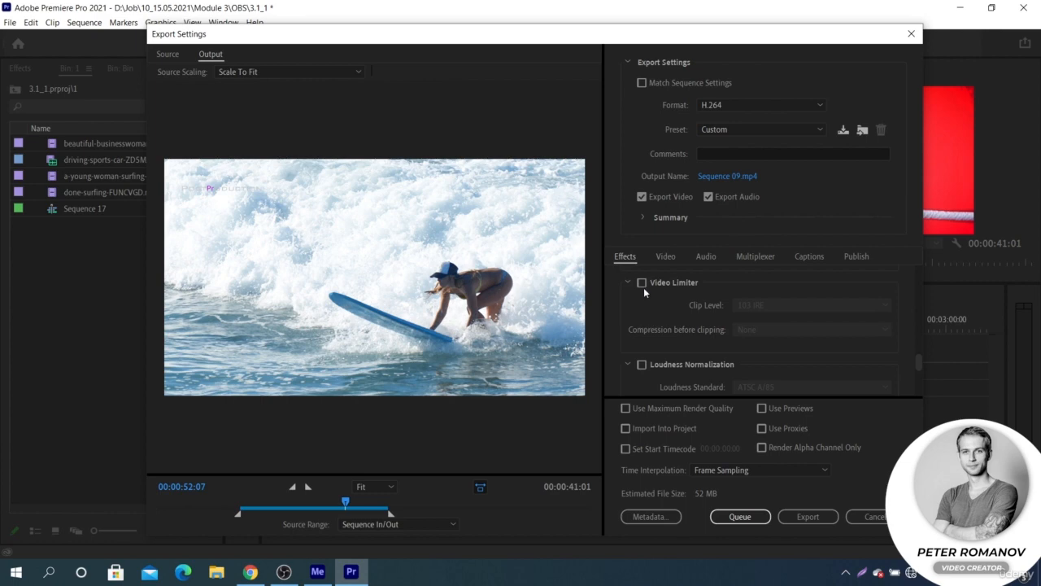
click(642, 284)
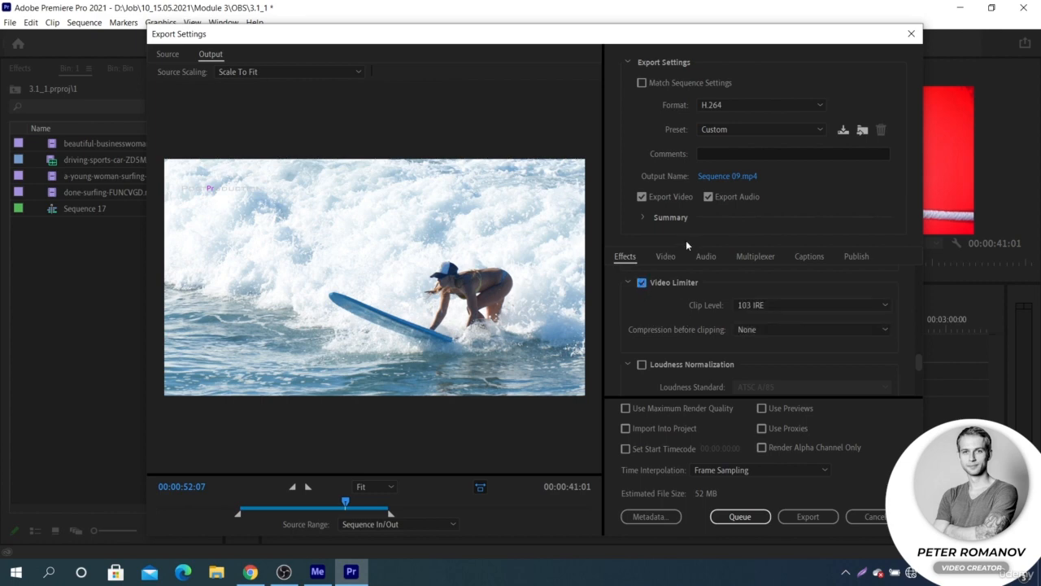
click(780, 305)
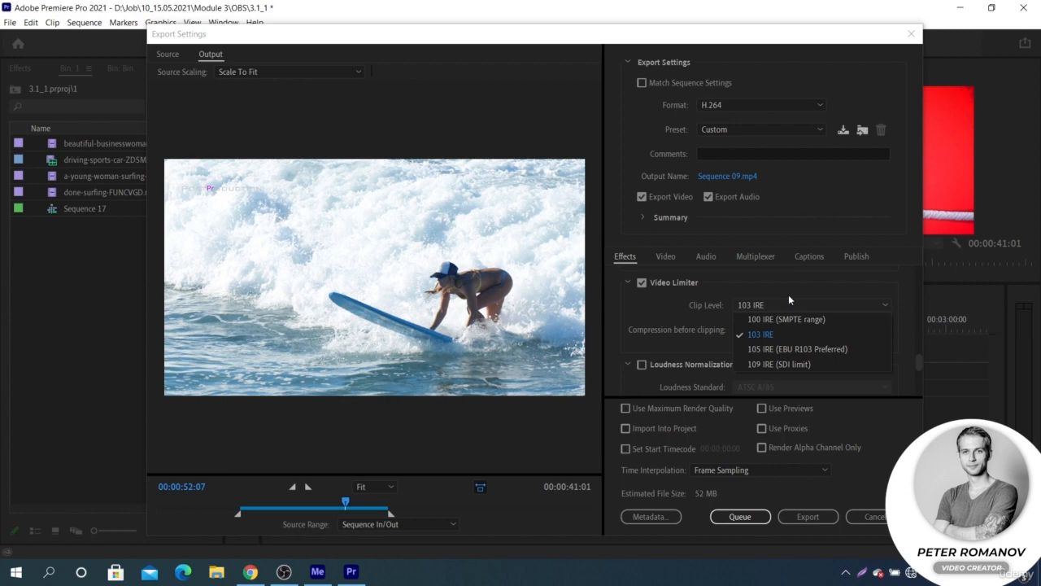
click(784, 350)
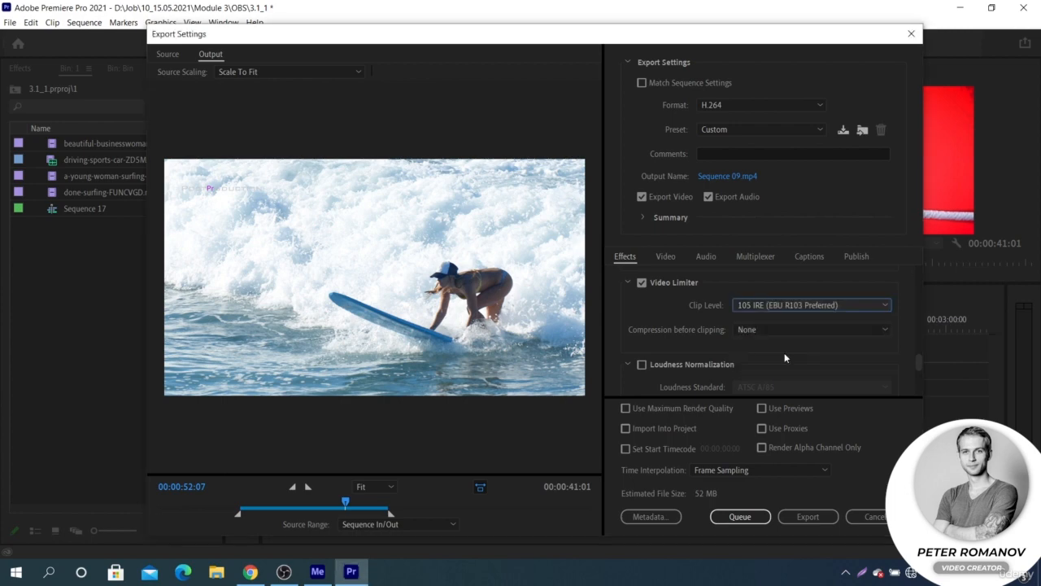
click(785, 330)
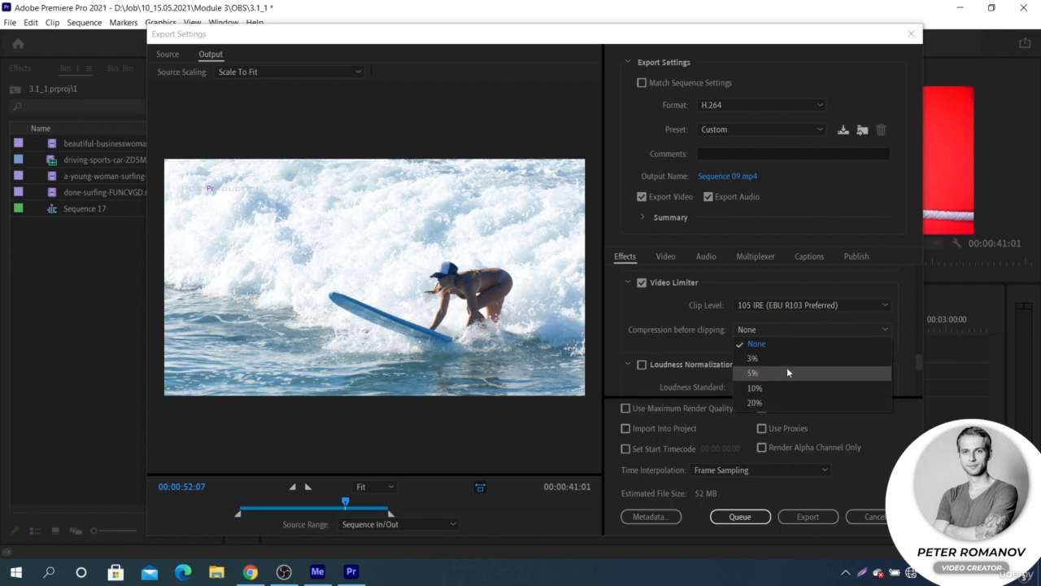
click(793, 343)
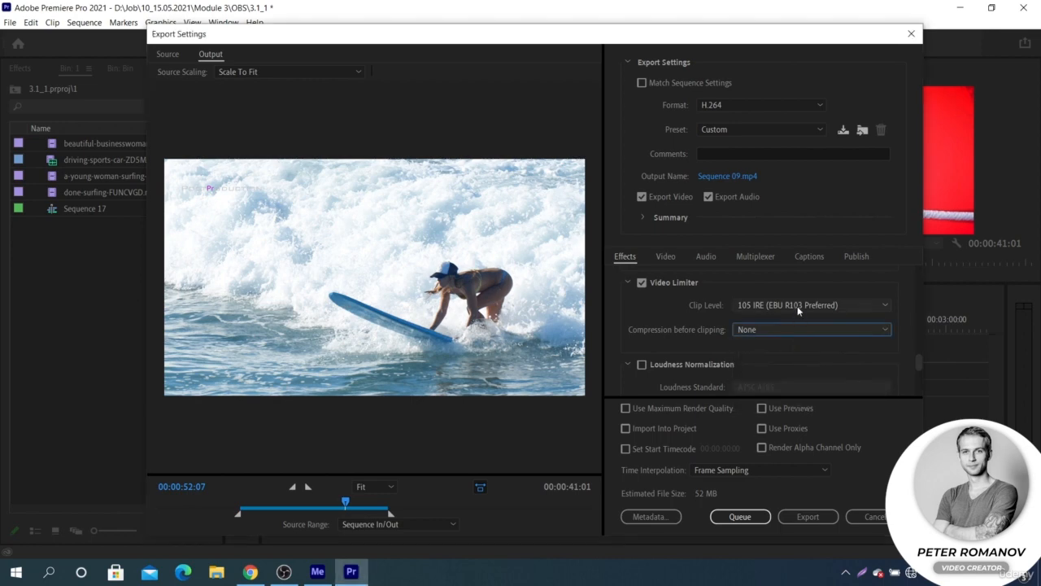
click(798, 306)
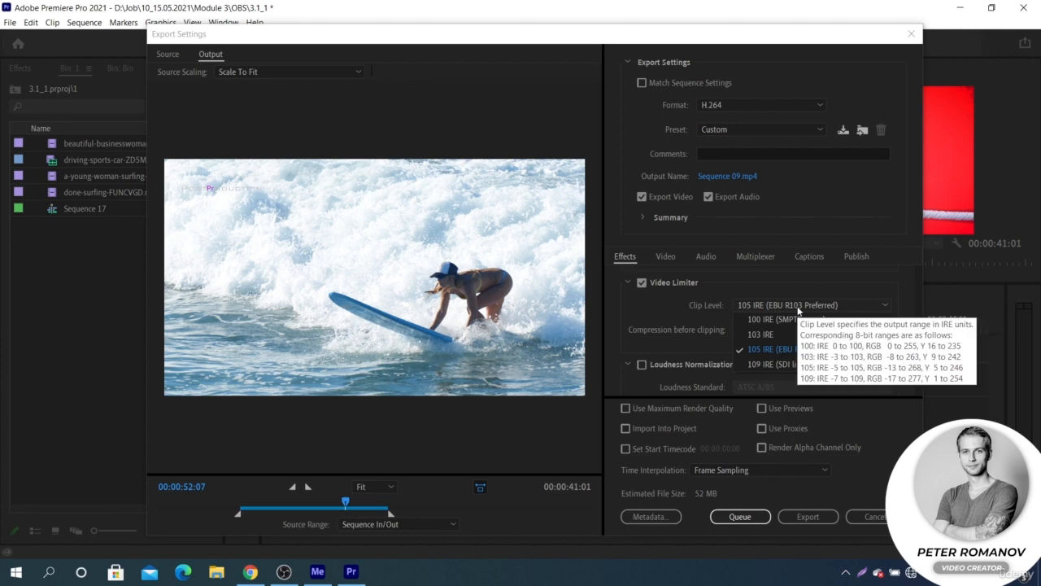
click(848, 301)
- Enable Loudness Normalization, look over its settings, and set the loudness standard to EBU R128
scroll(646, 329, down, 2)
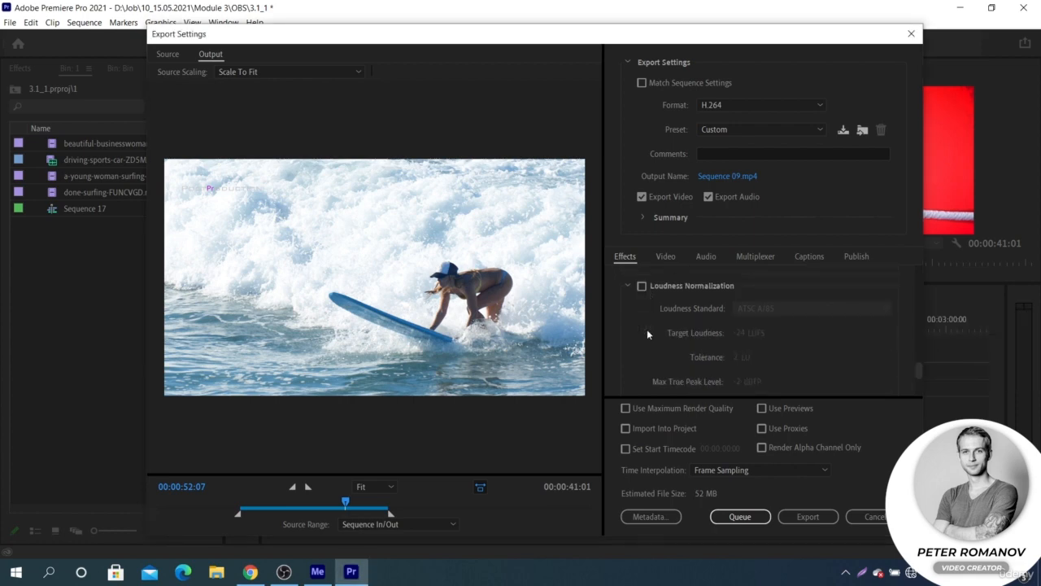
click(642, 287)
scroll(639, 309, down, 2)
scroll(639, 312, up, 3)
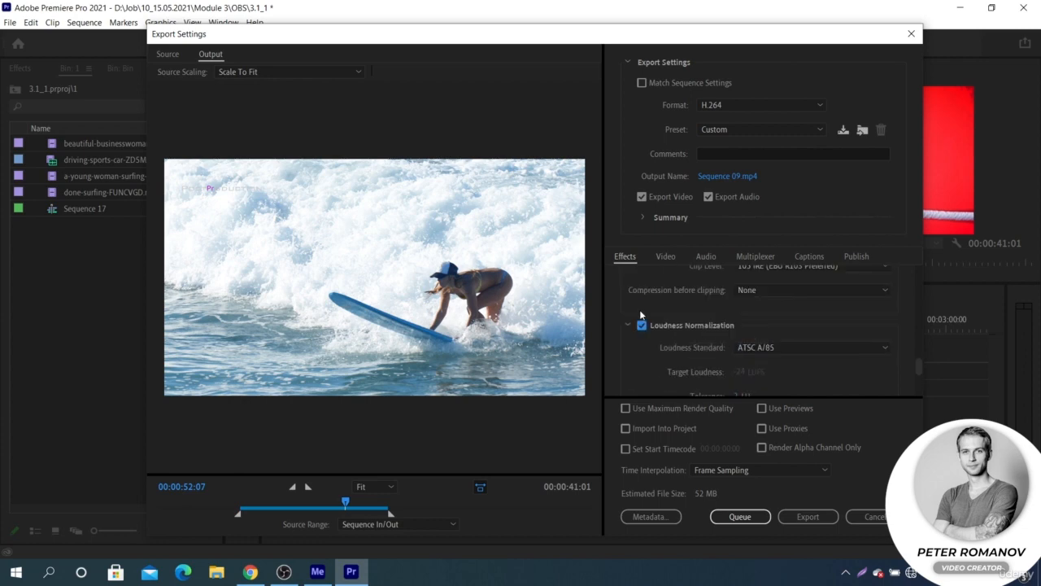
scroll(640, 312, down, 2)
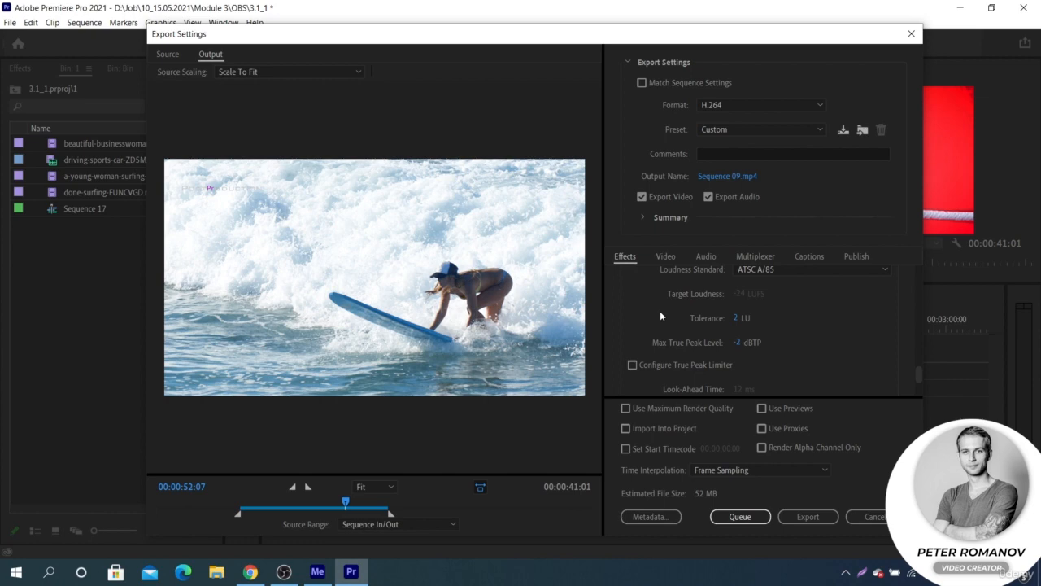
scroll(695, 301, up, 1)
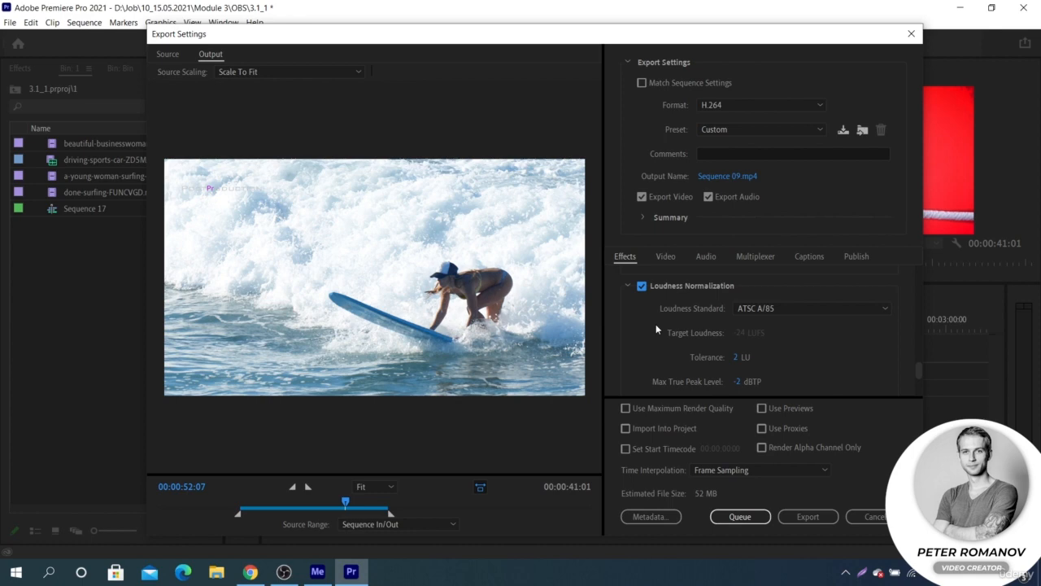
click(767, 309)
click(766, 336)
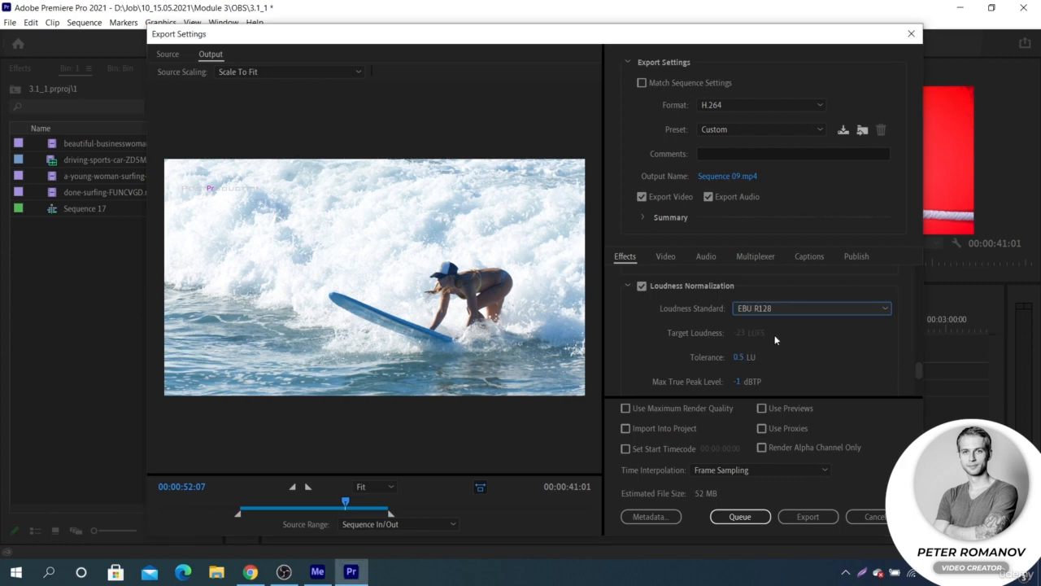
scroll(715, 293, up, 3)
- Look over the audio, multiplexer and captions settings of the export
click(705, 258)
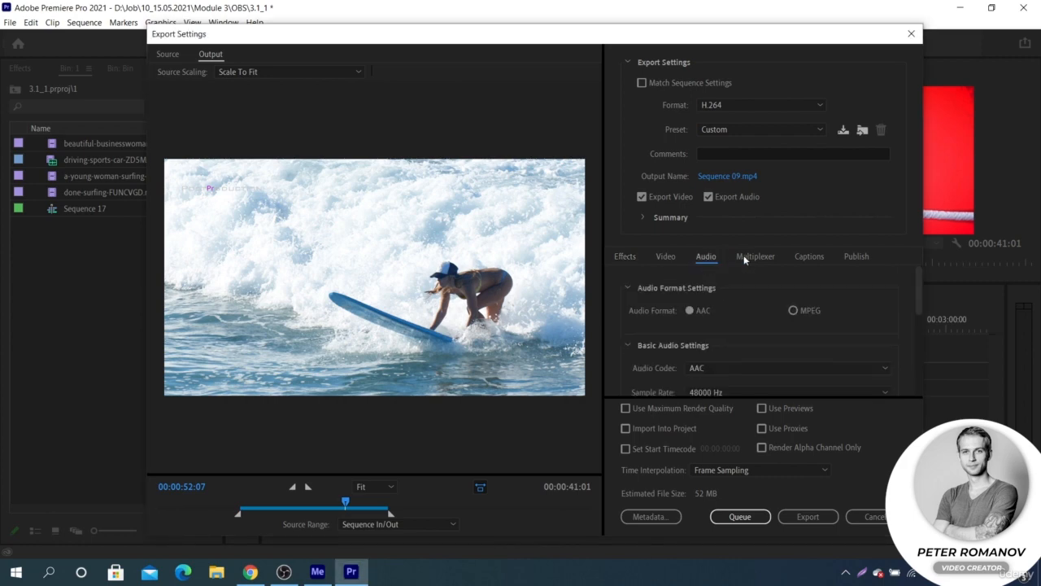
click(745, 258)
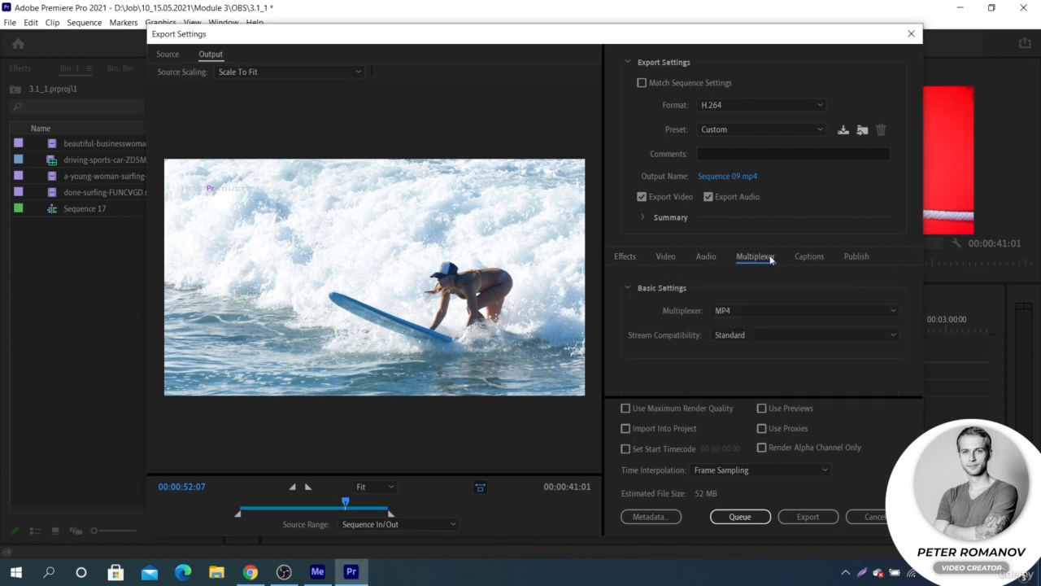
click(801, 256)
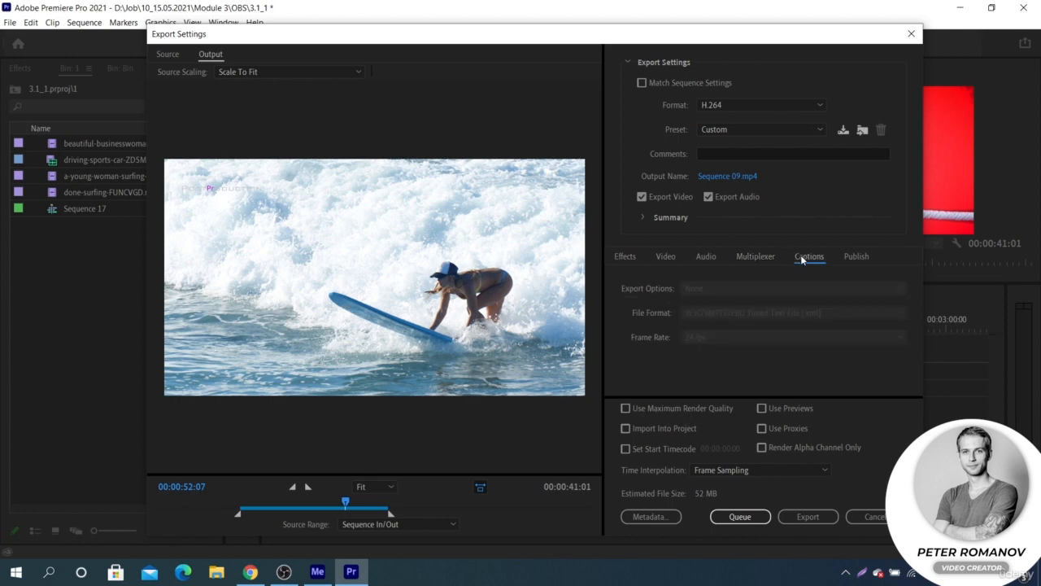
- Examine the available publishing destinations, from Adobe Creative Cloud, Adobe Stock and Behance to Facebook, FTP, Twitter and Vimeo
click(858, 257)
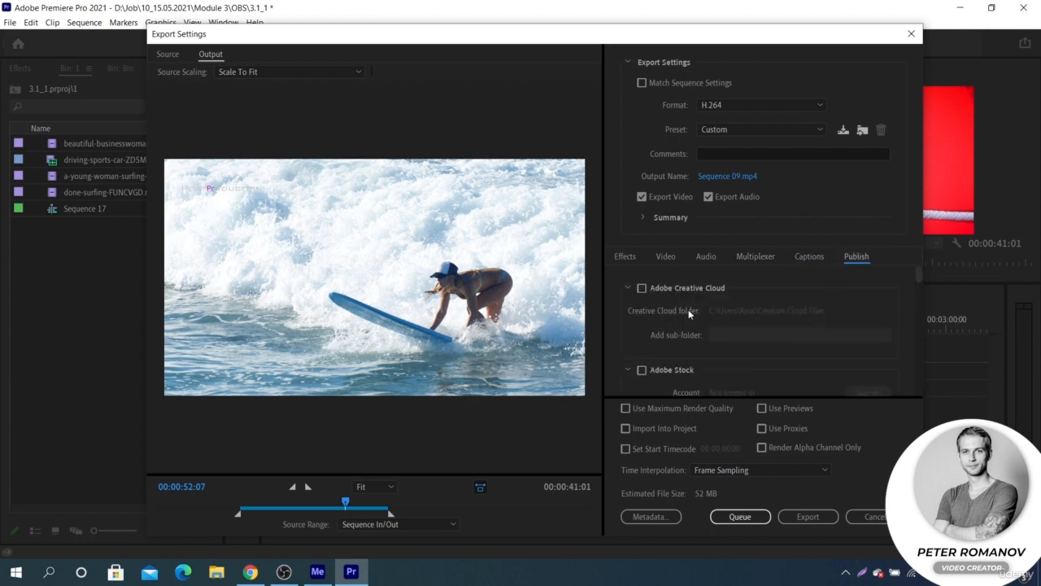
scroll(677, 312, down, 6)
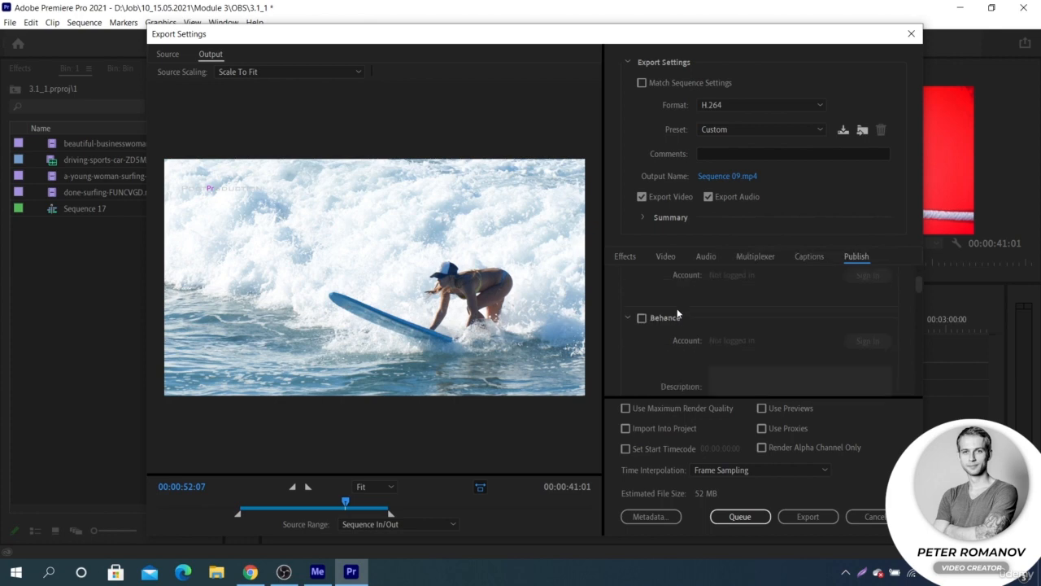
scroll(677, 312, down, 4)
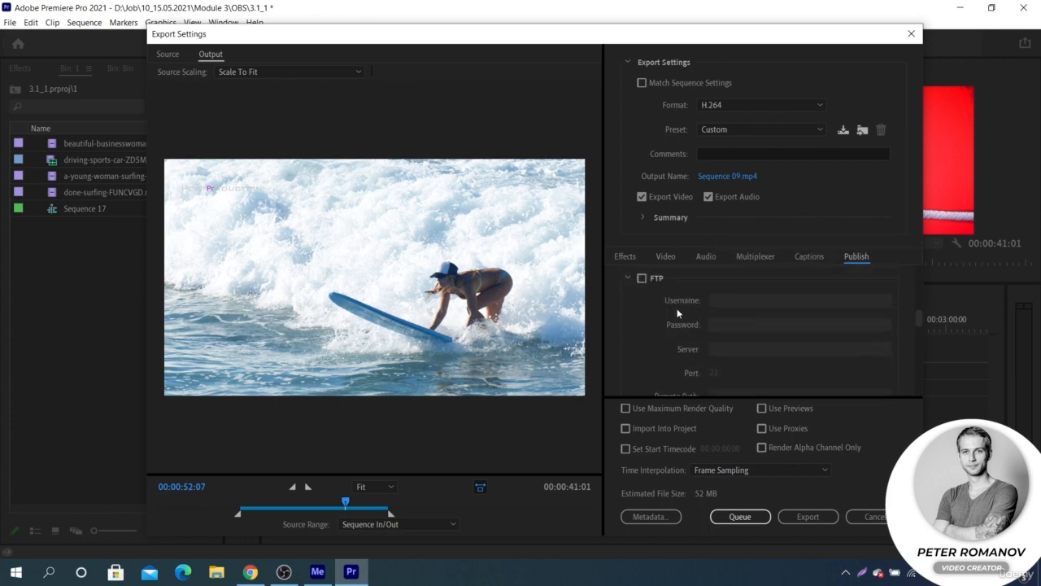
scroll(676, 313, down, 5)
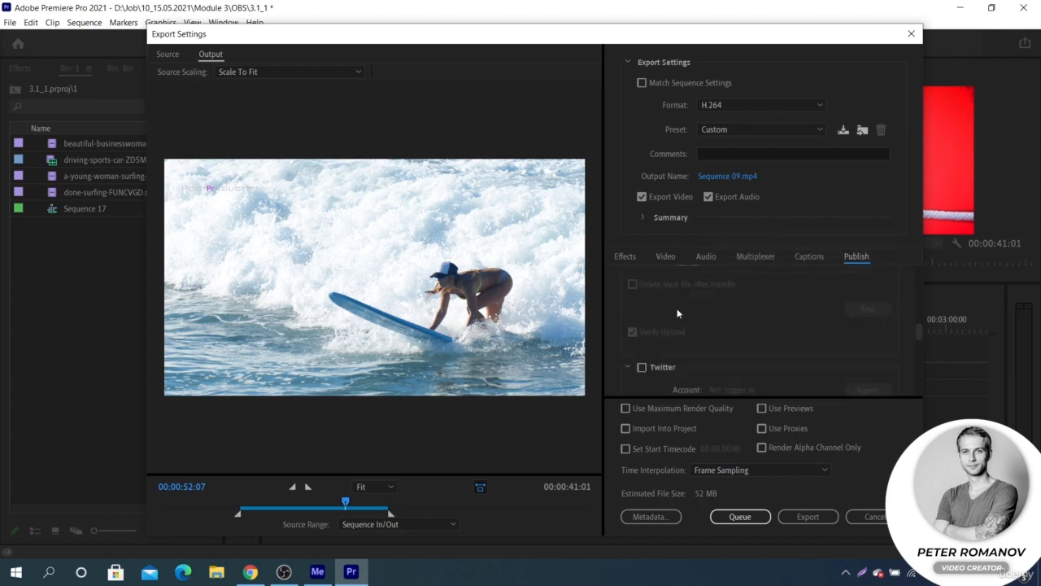
scroll(677, 313, down, 2)
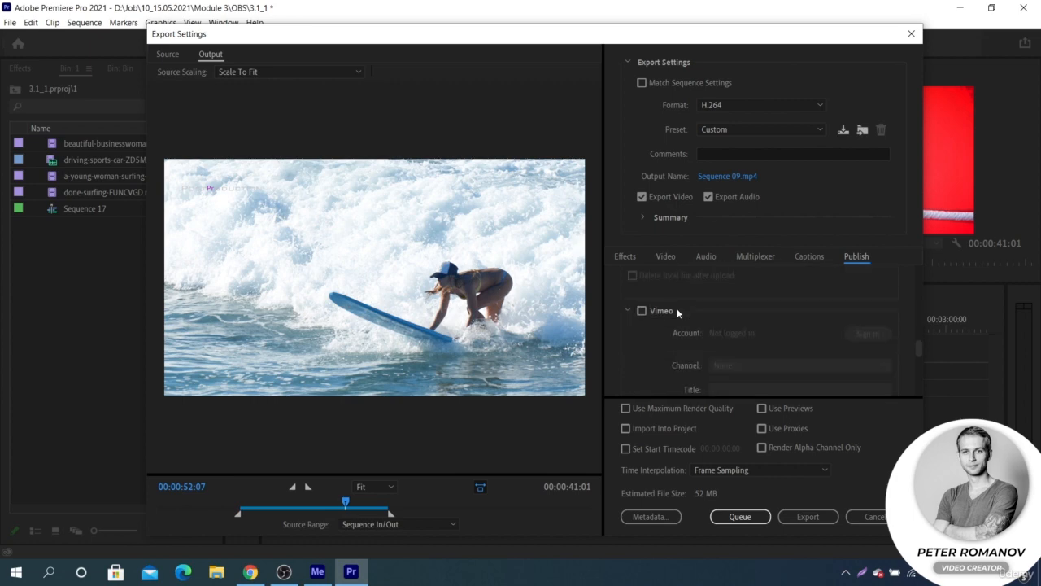
scroll(676, 312, up, 6)
scroll(677, 313, up, 4)
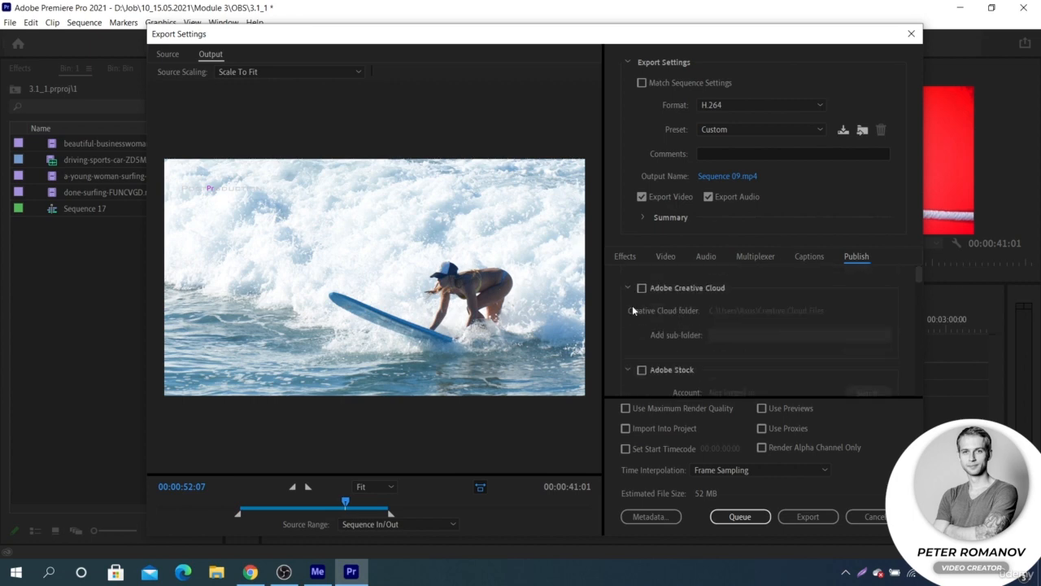
scroll(624, 307, down, 5)
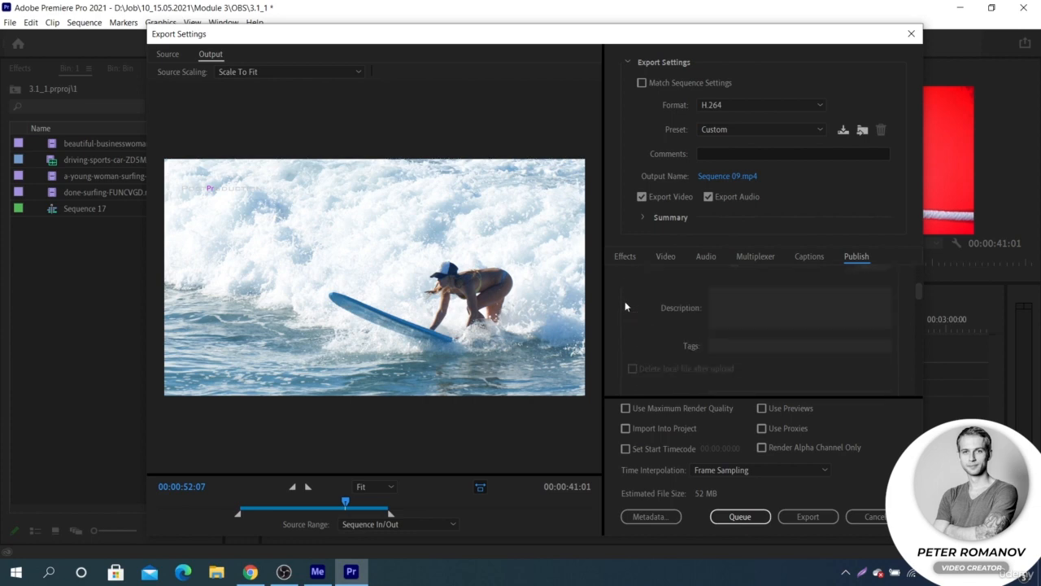
scroll(625, 306, down, 3)
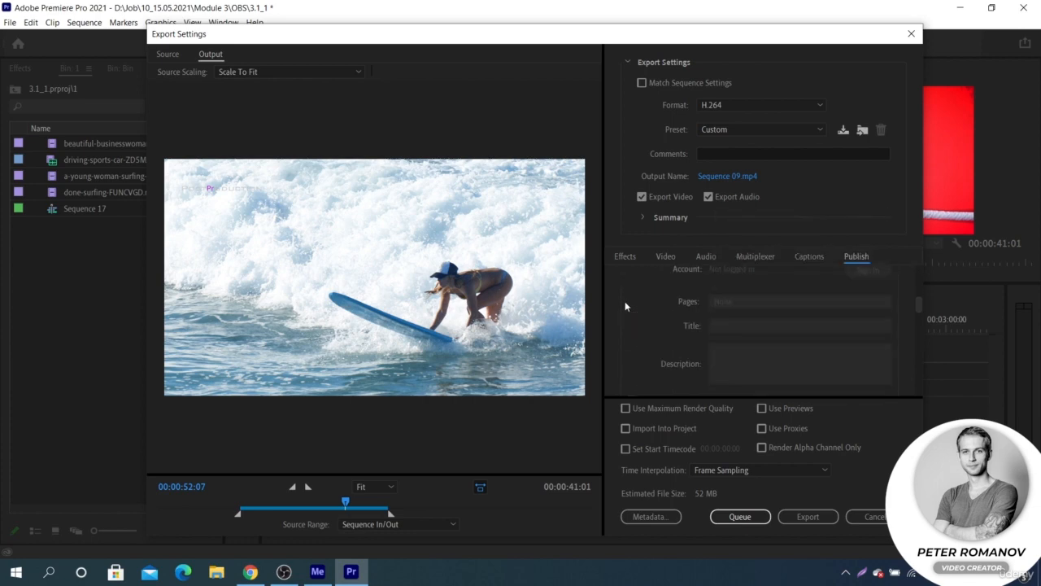
scroll(625, 306, up, 3)
scroll(626, 306, down, 2)
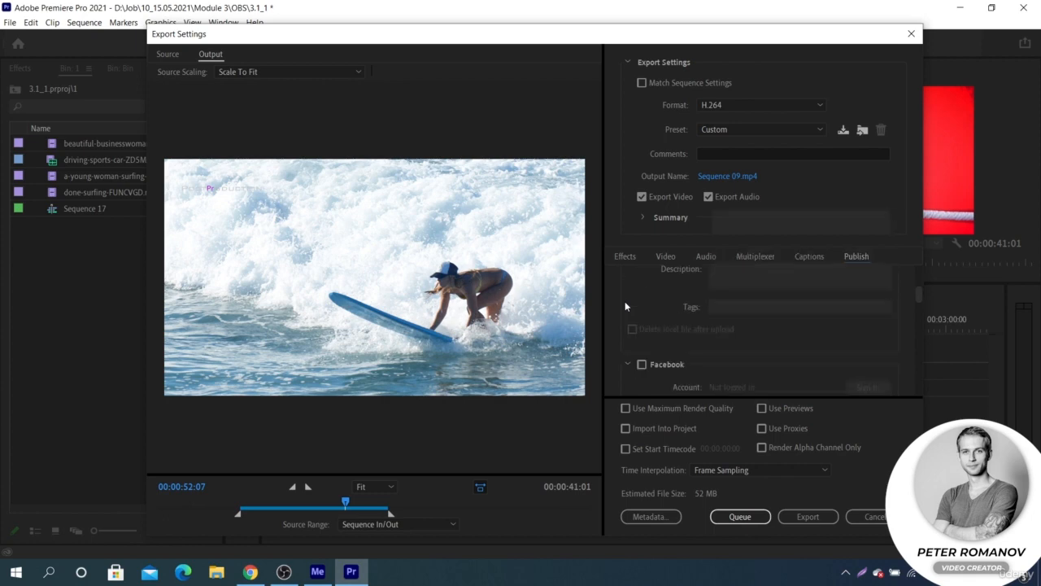
scroll(625, 306, down, 4)
- Turn on FTP publishing, look over its login and server settings, and turn it off
click(642, 356)
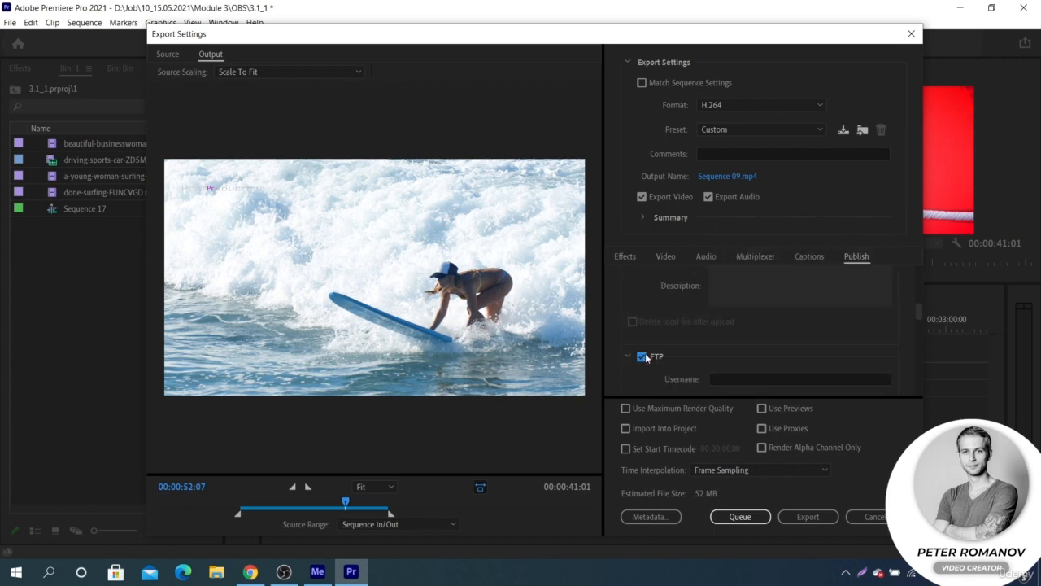
scroll(652, 324, down, 2)
scroll(651, 324, down, 1)
scroll(651, 323, up, 1)
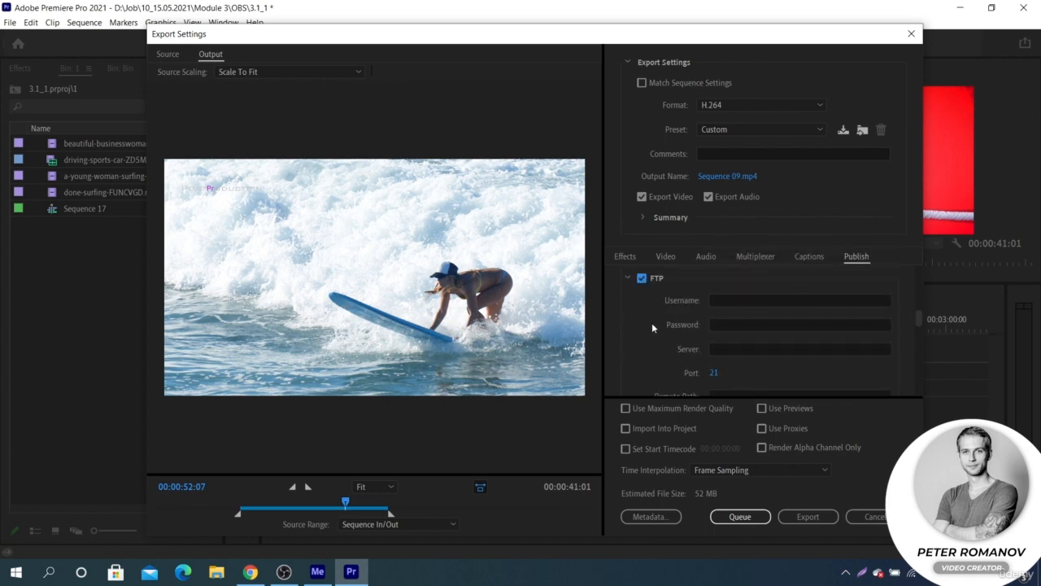
click(642, 278)
scroll(643, 293, up, 3)
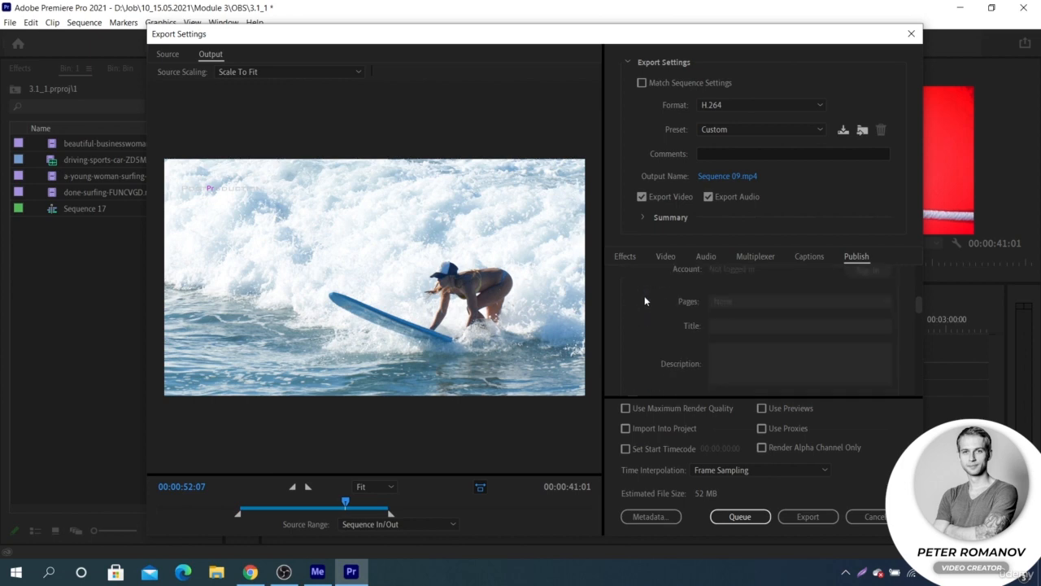
- Try the Facebook publishing and Use Previews options, turning each one off
click(642, 326)
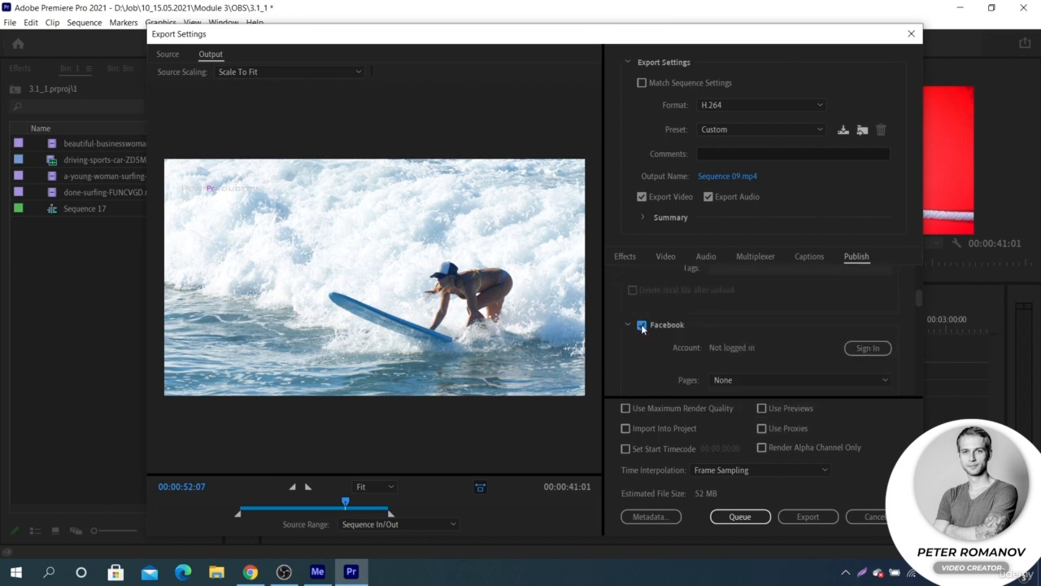
click(642, 325)
scroll(641, 323, up, 5)
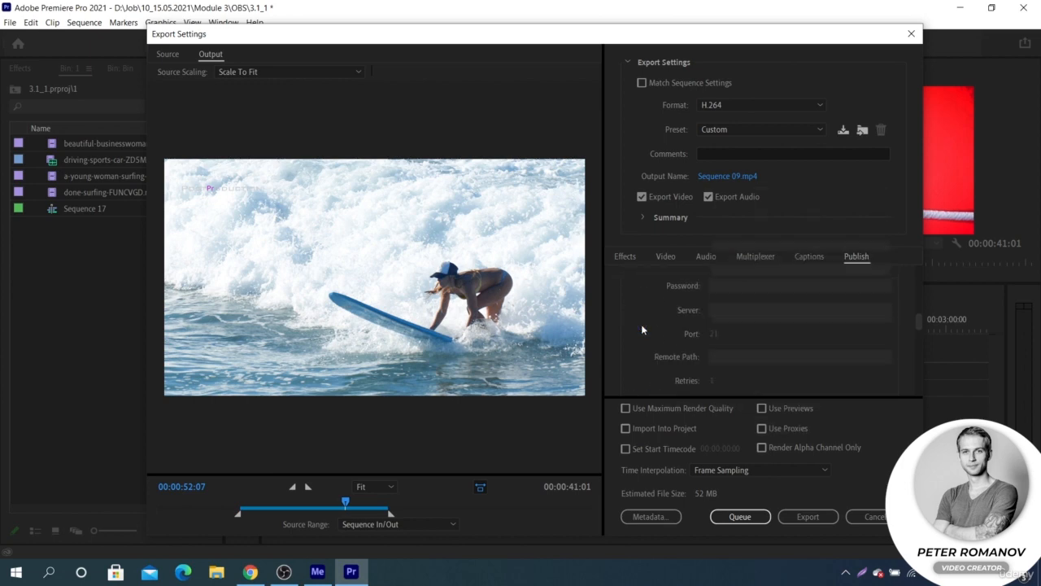
click(761, 408)
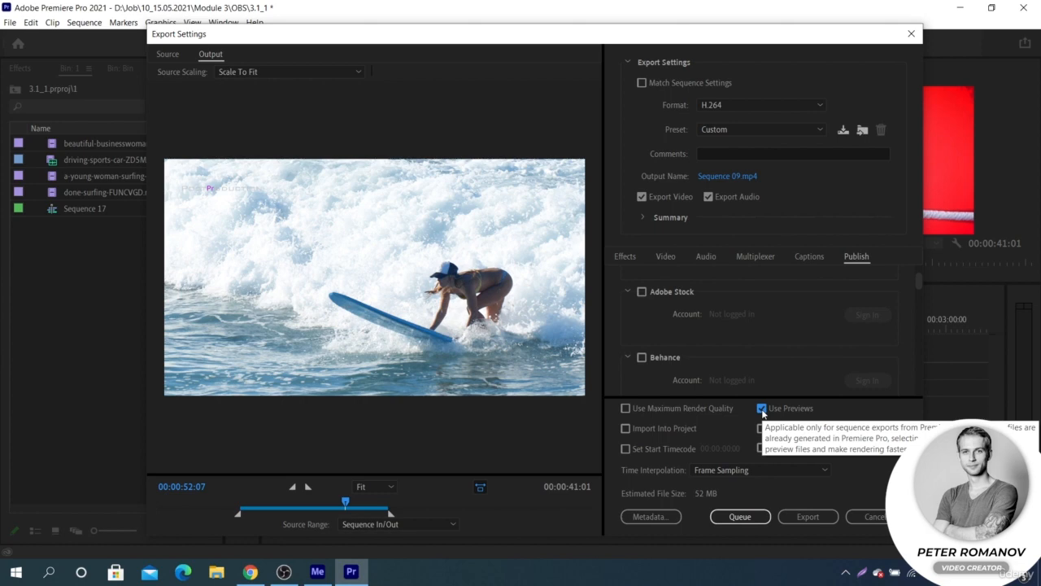
click(762, 409)
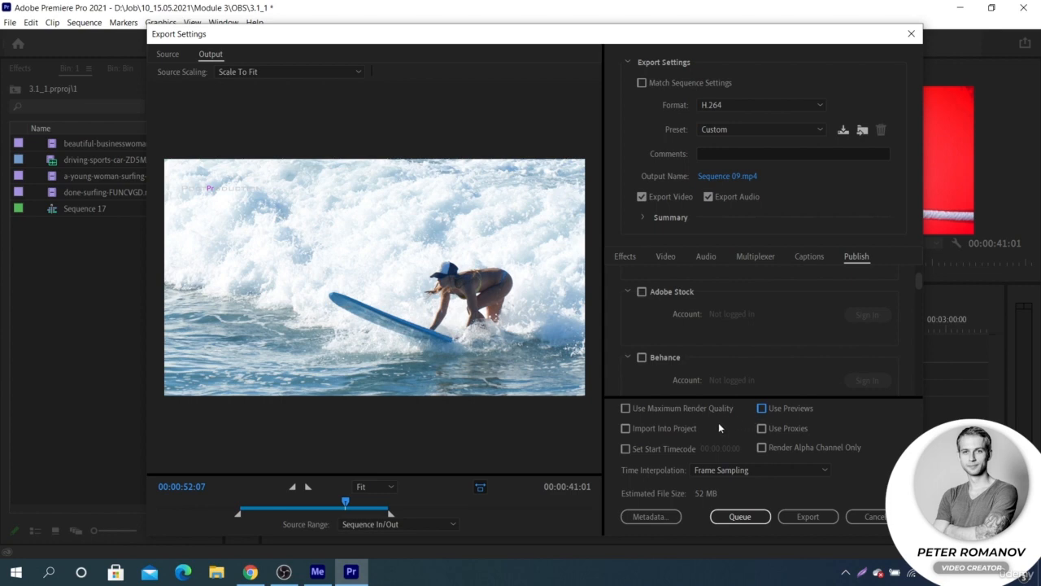
- Enable Import Into Project and Set Start Timecode, entering 1 as the start timecode
click(625, 429)
click(625, 448)
click(720, 448)
key(BackSpace)
text(1:00:00)
click(724, 438)
- Send the export to the Adobe Media Encoder queue
click(728, 523)
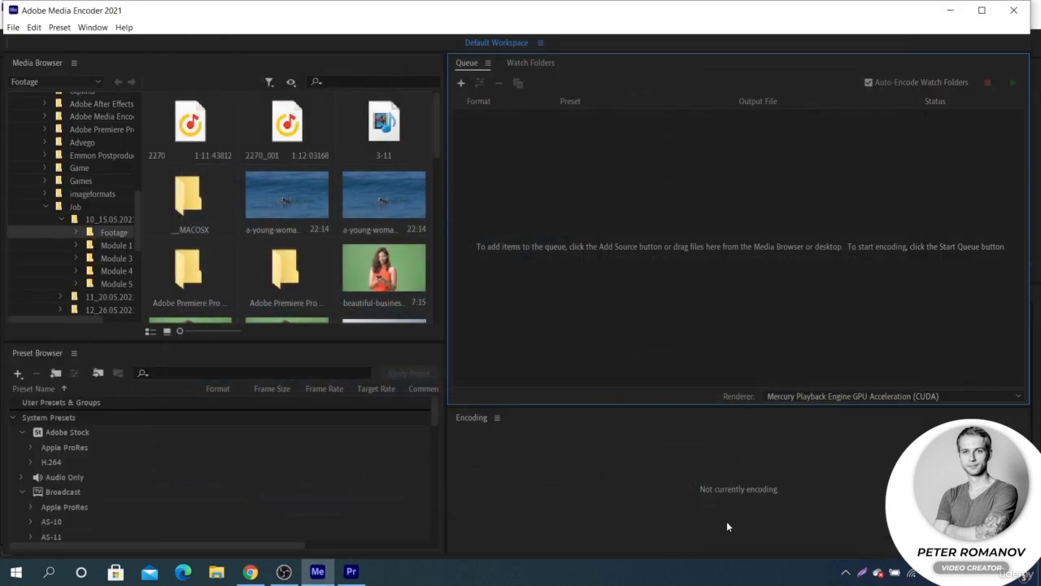